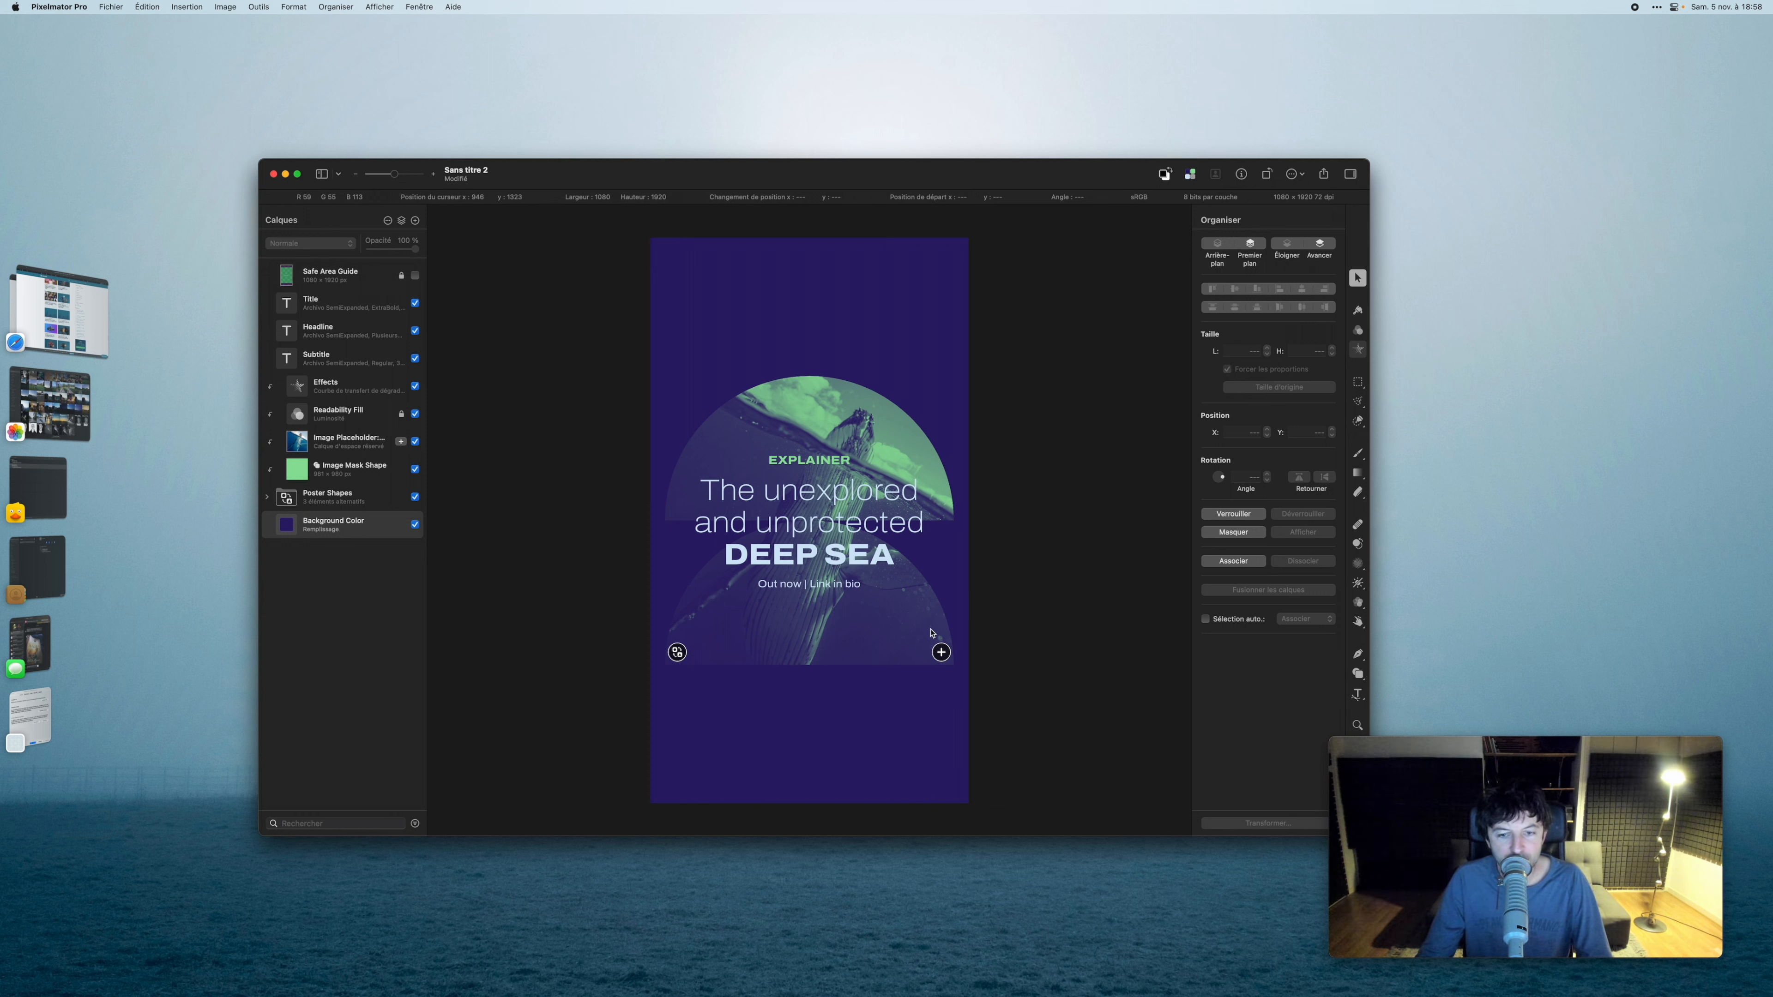
- Switch the poster shape to Shape 3 and apply the green, yellow and cream document colour palette
left_click(678, 653)
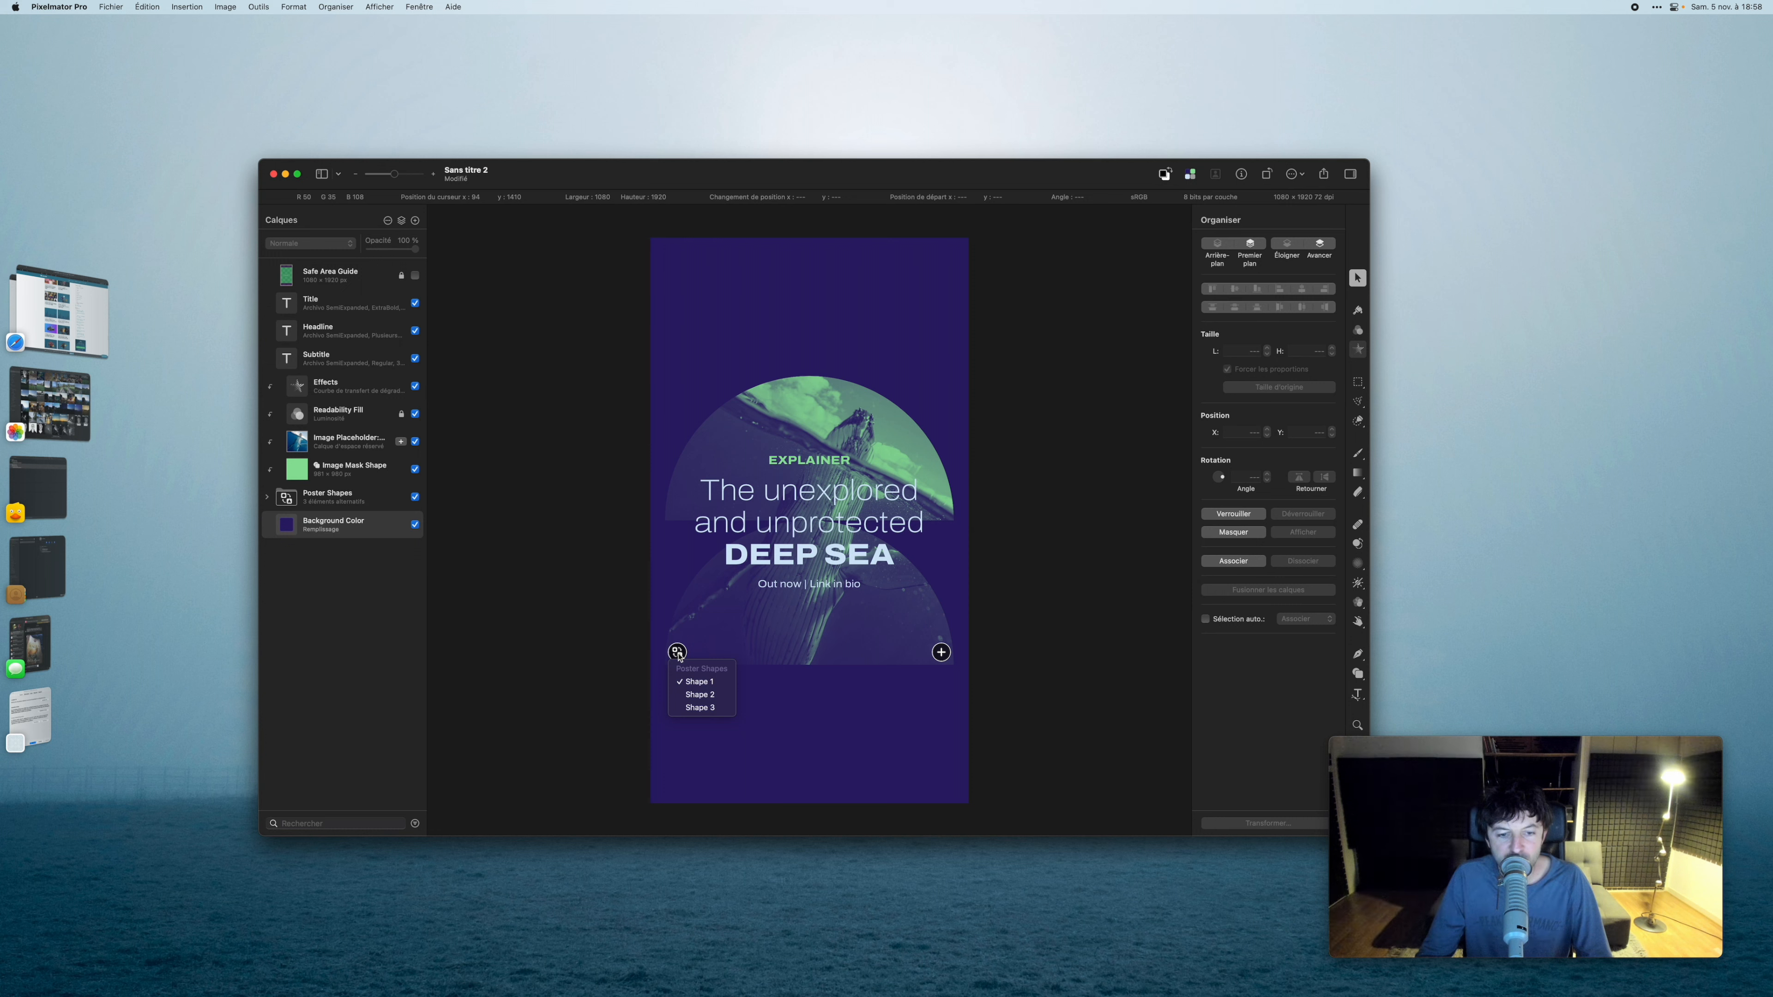
left_click(702, 708)
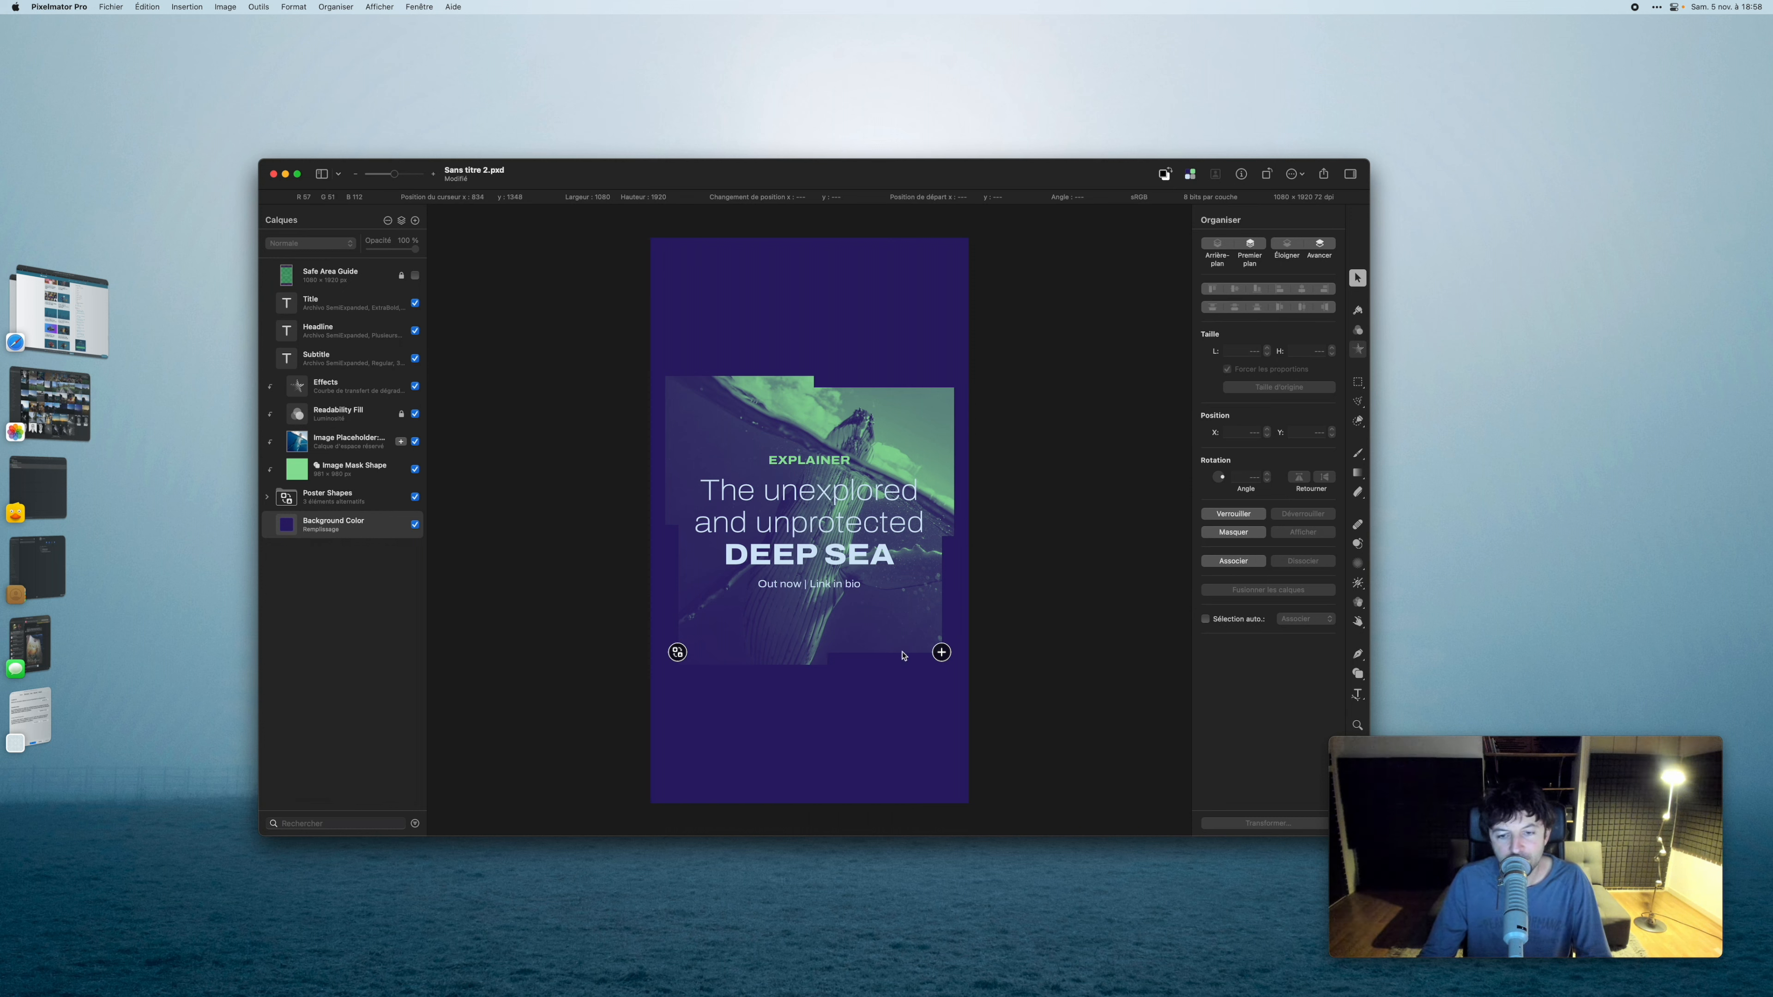
left_click(1190, 174)
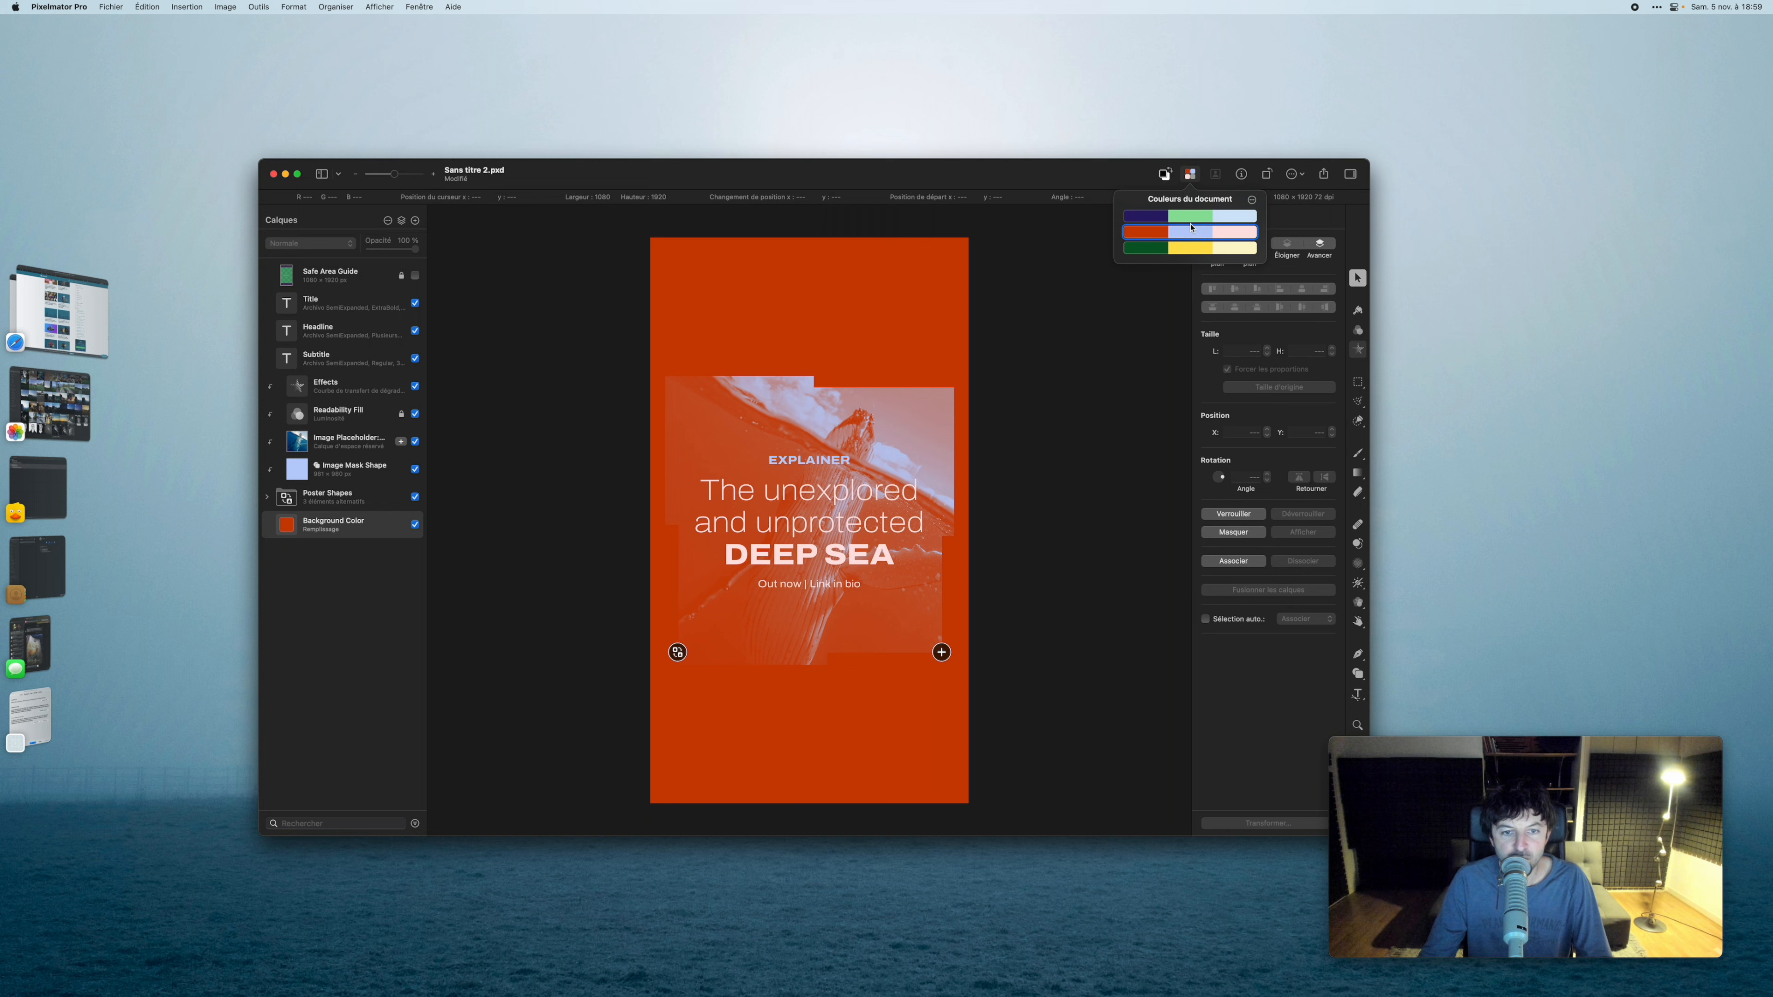
left_click(1193, 237)
left_click(1189, 248)
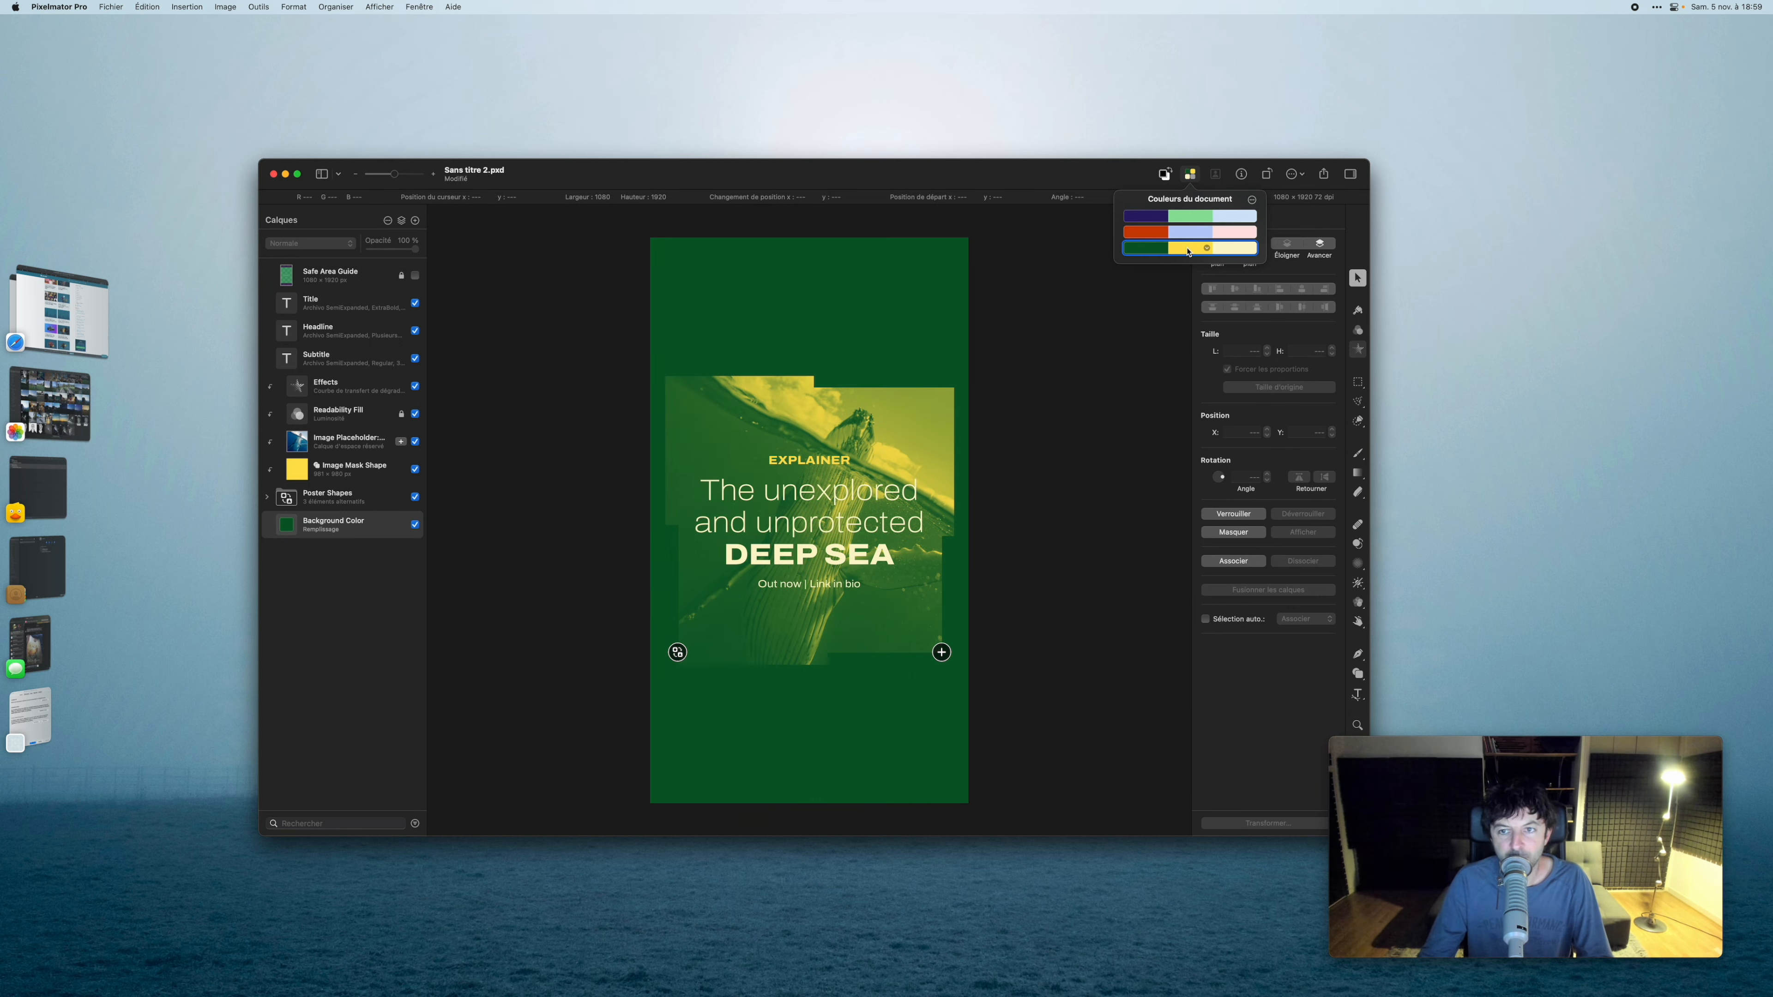
- Replace the whale photo in the image placeholder with the tree image file Arbre.jpeg
left_click(941, 653)
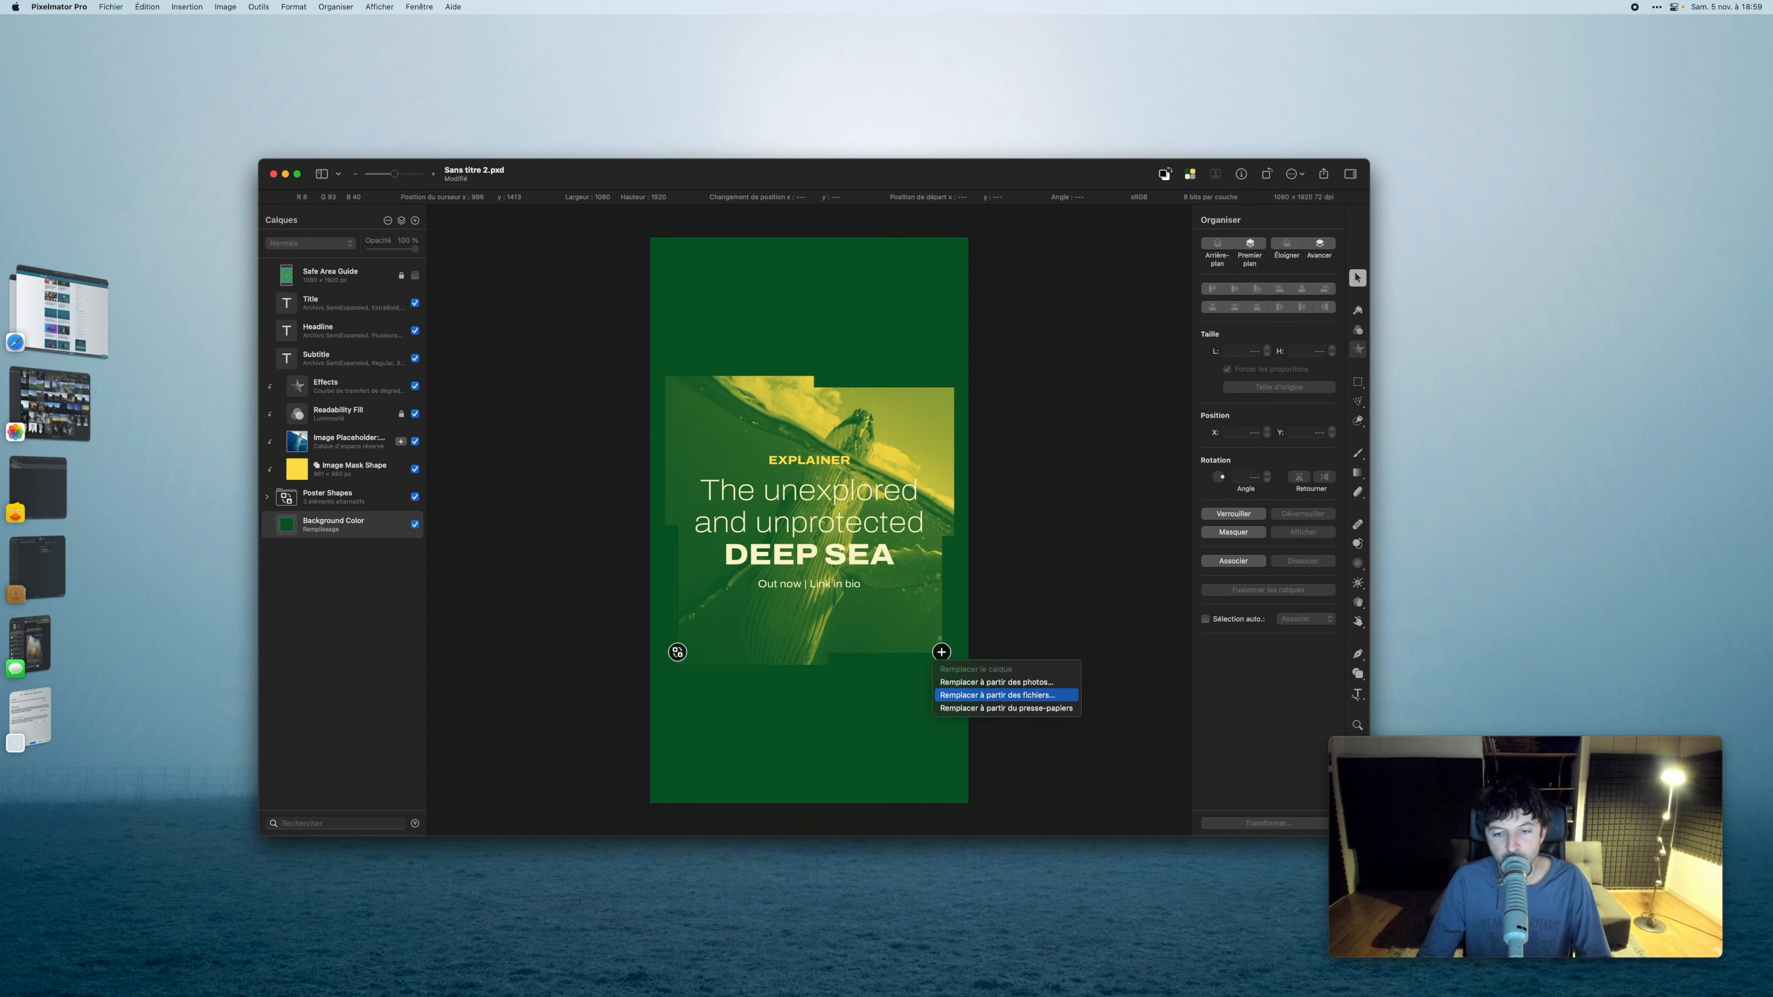
left_click(997, 695)
left_click(750, 467)
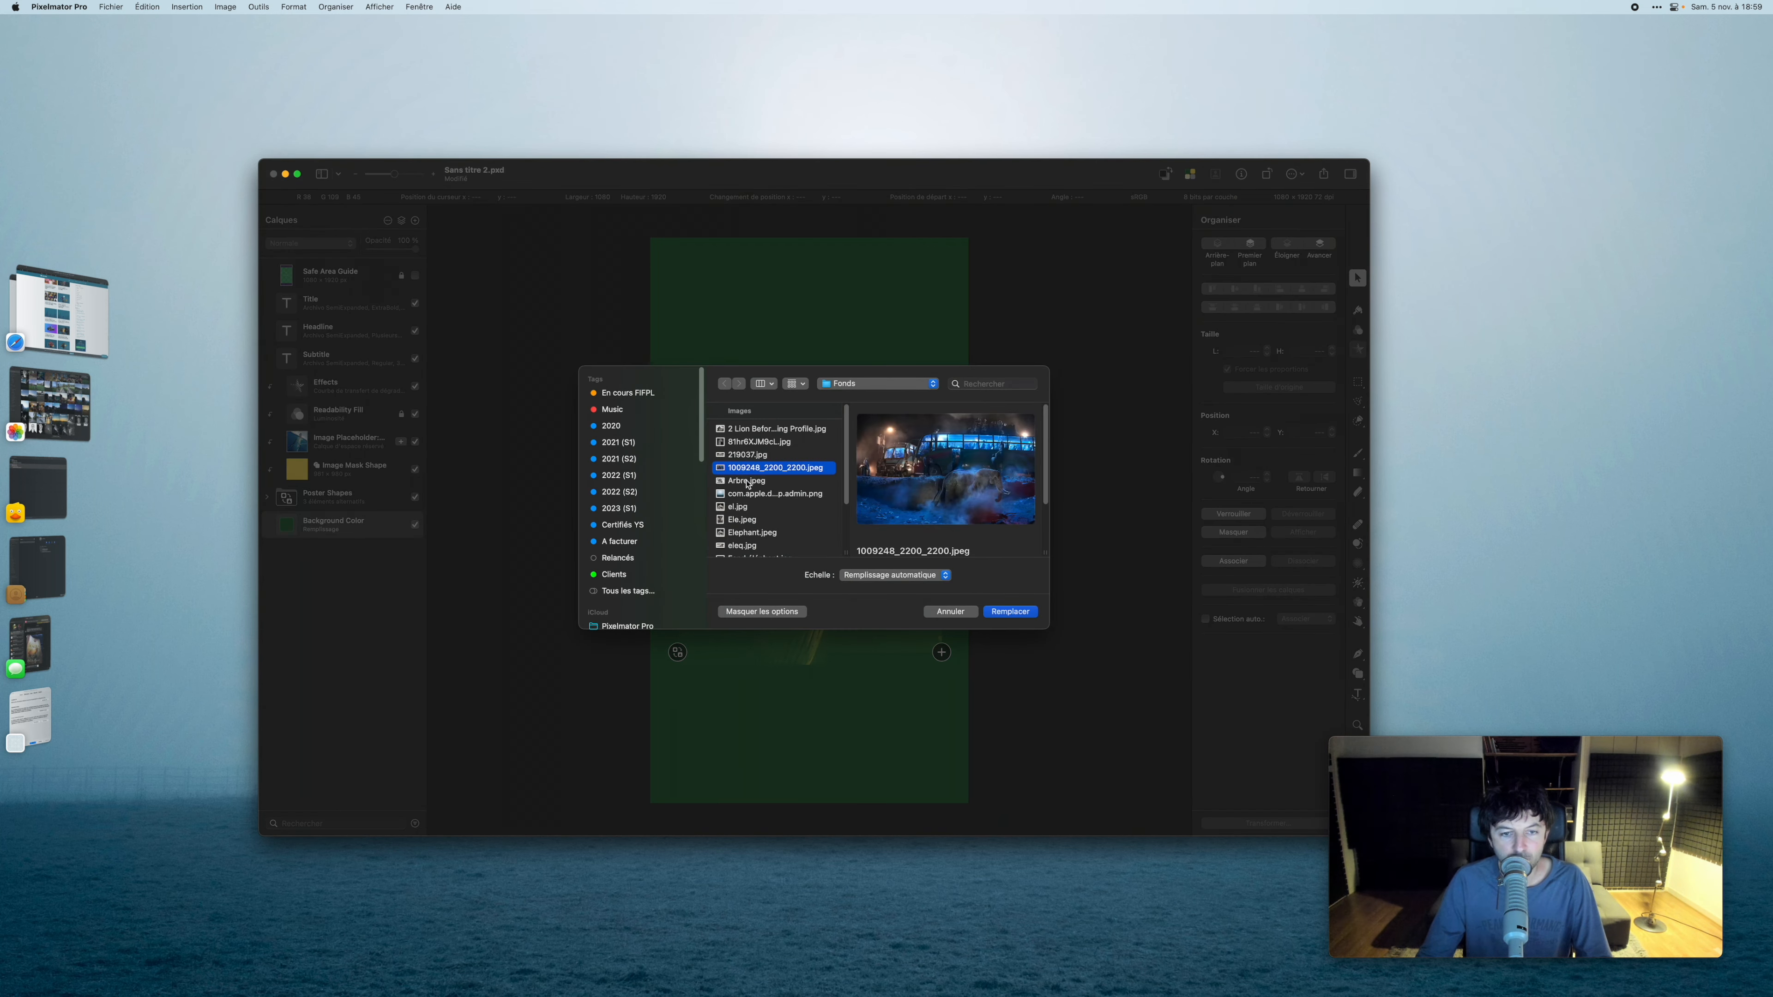
left_click(747, 480)
left_click(1002, 612)
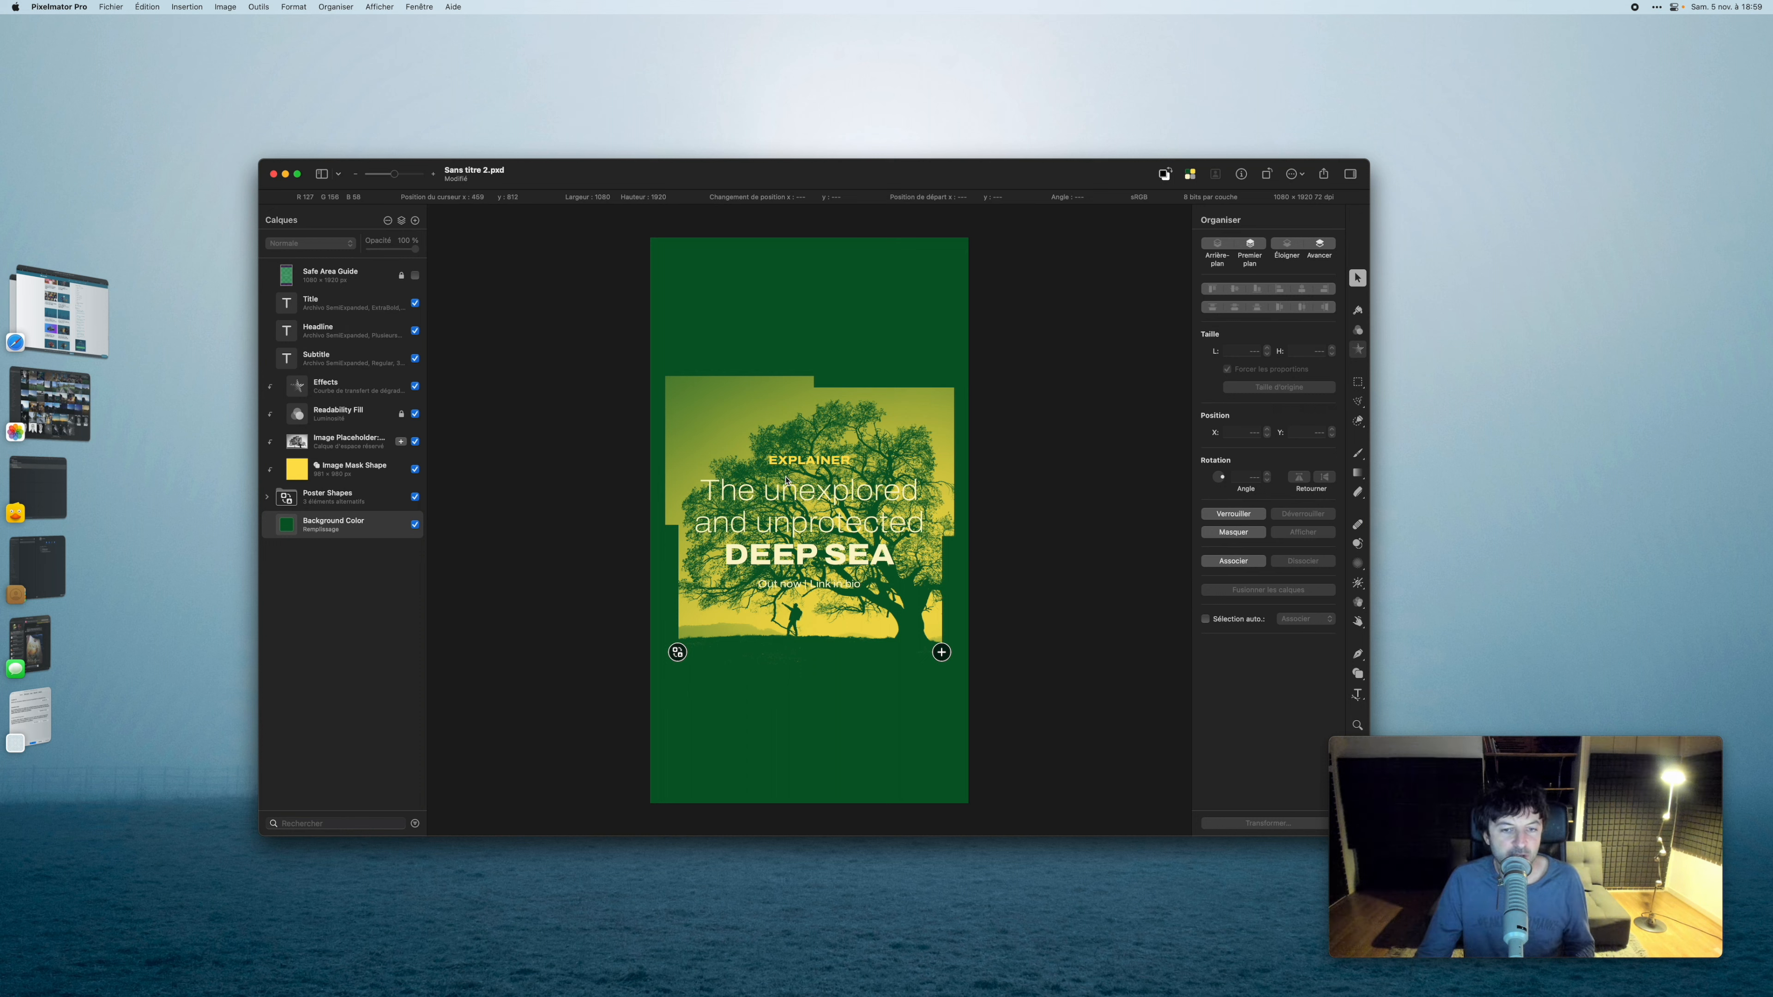
- Change the headline to "Stage Photo" in the light text and "GRENOBLE" in the bold text
left_click(335, 331)
triple_click(775, 489)
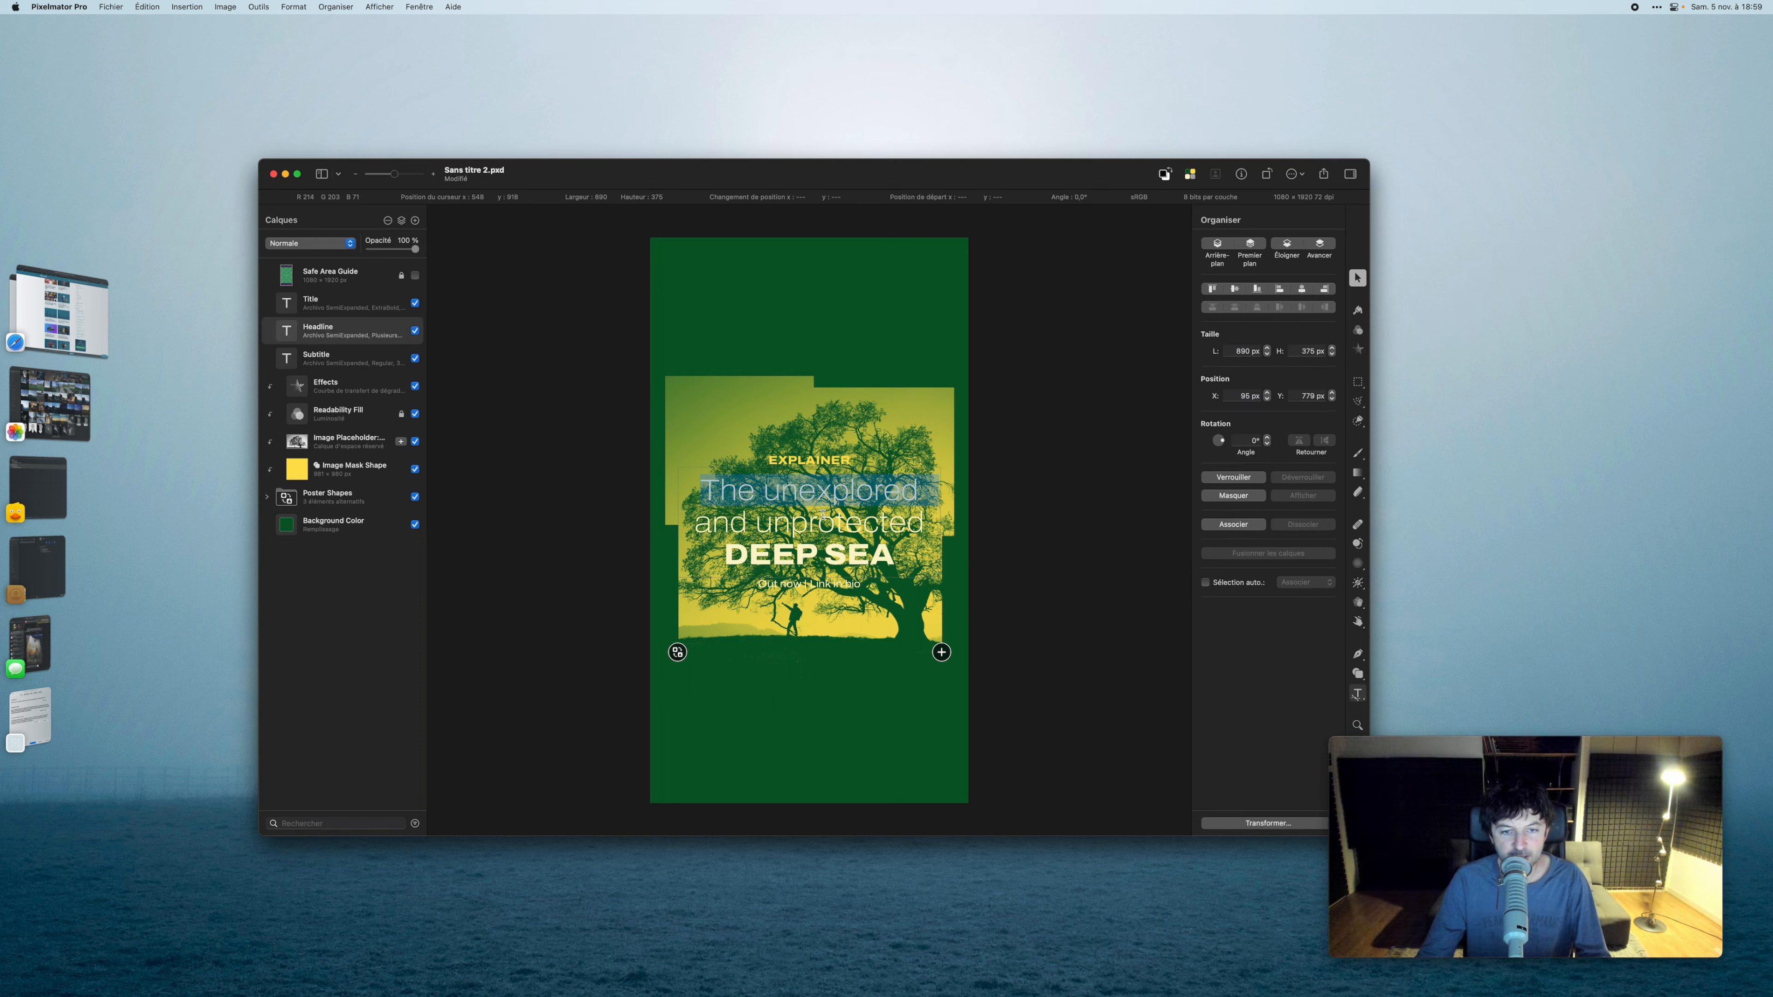
left_click_drag(927, 522, 678, 491)
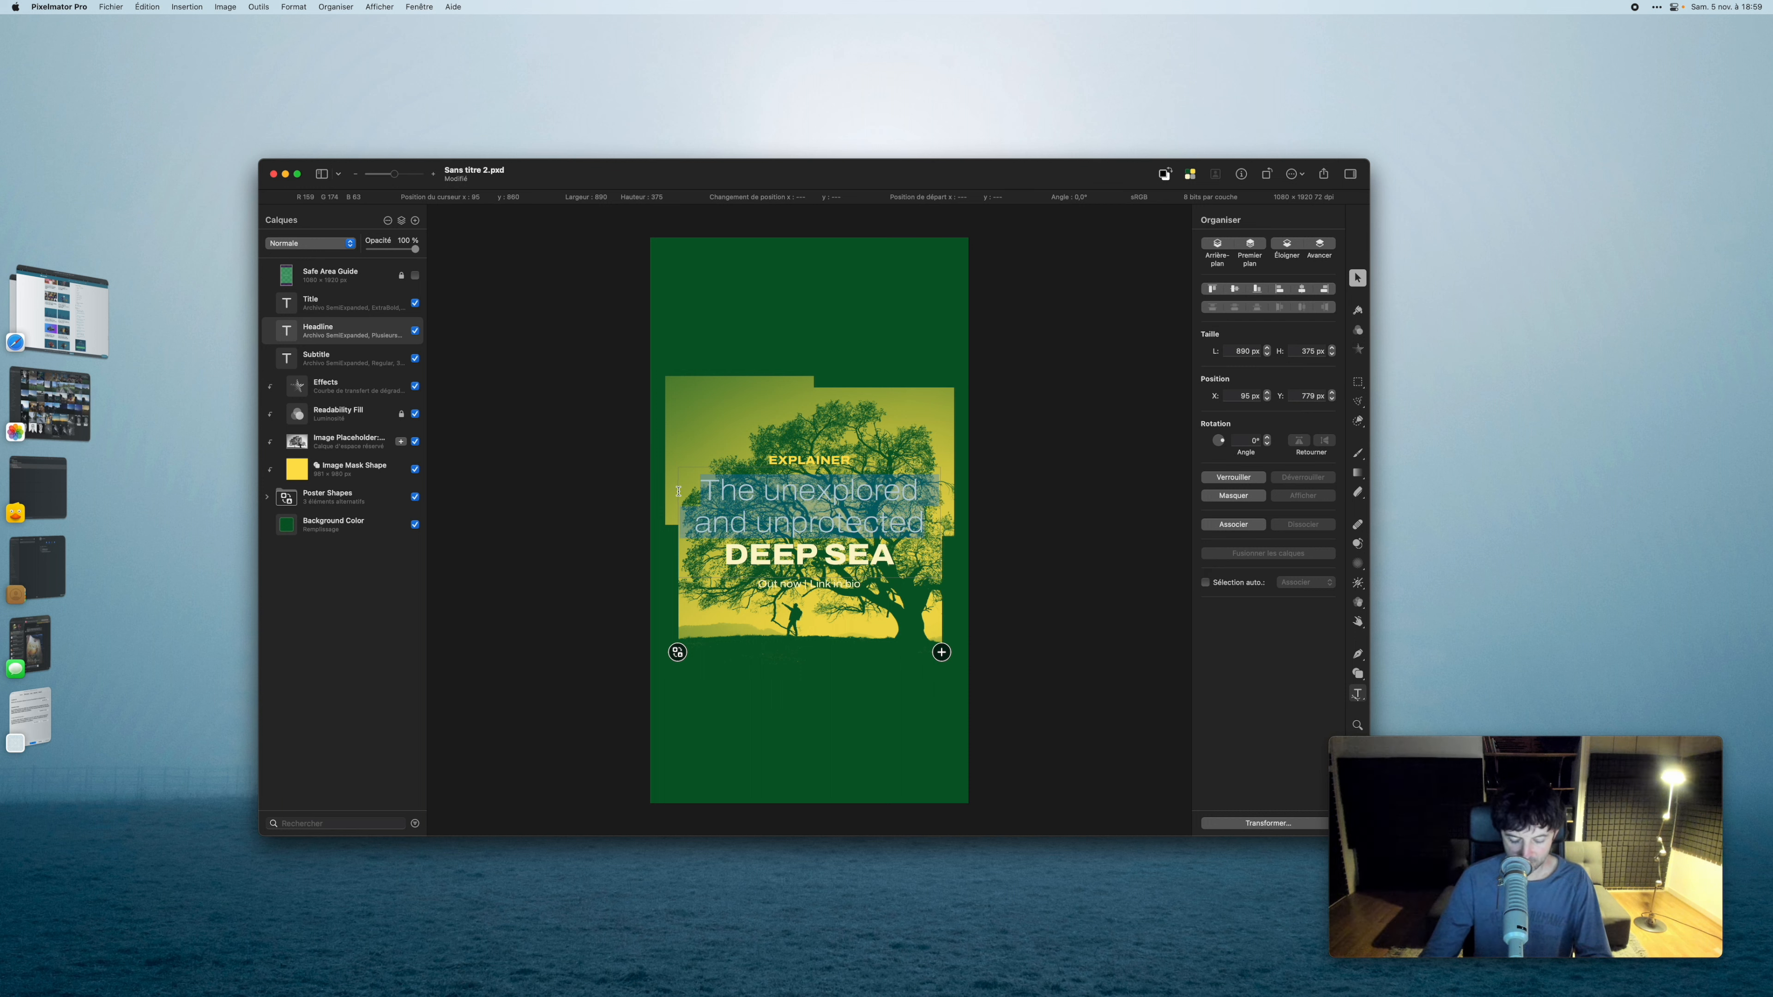
type("Stage Photo")
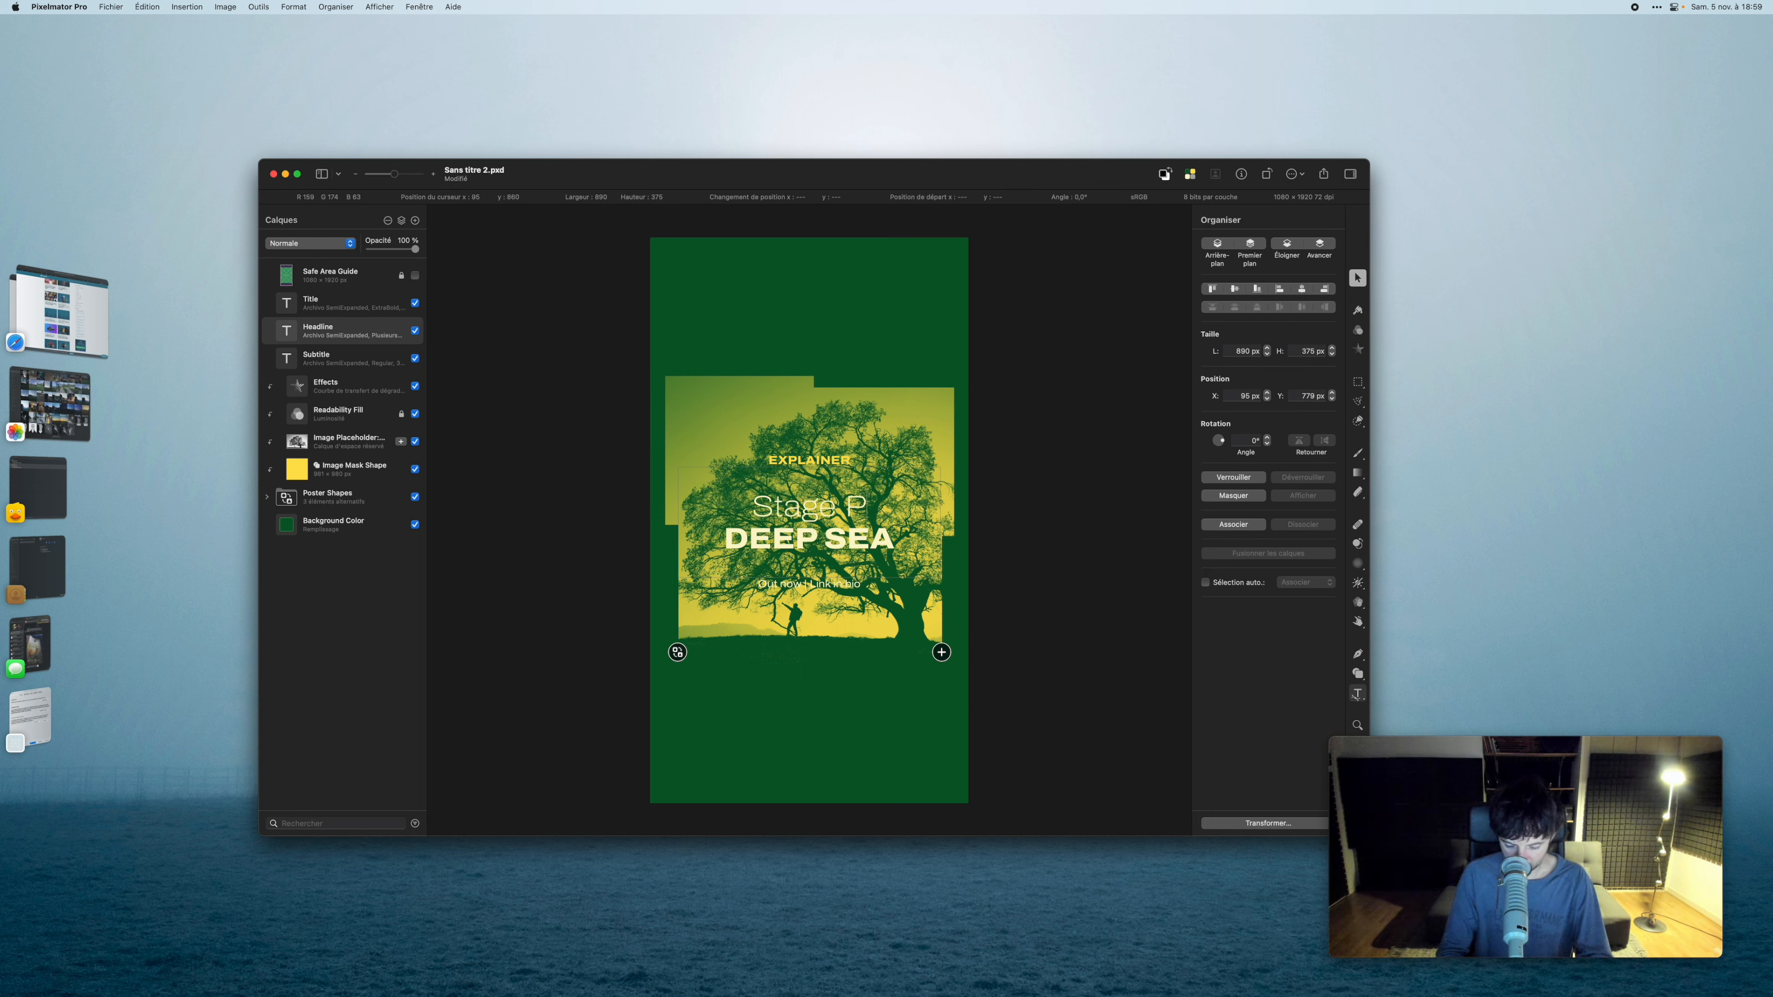
triple_click(782, 533)
type("GRE")
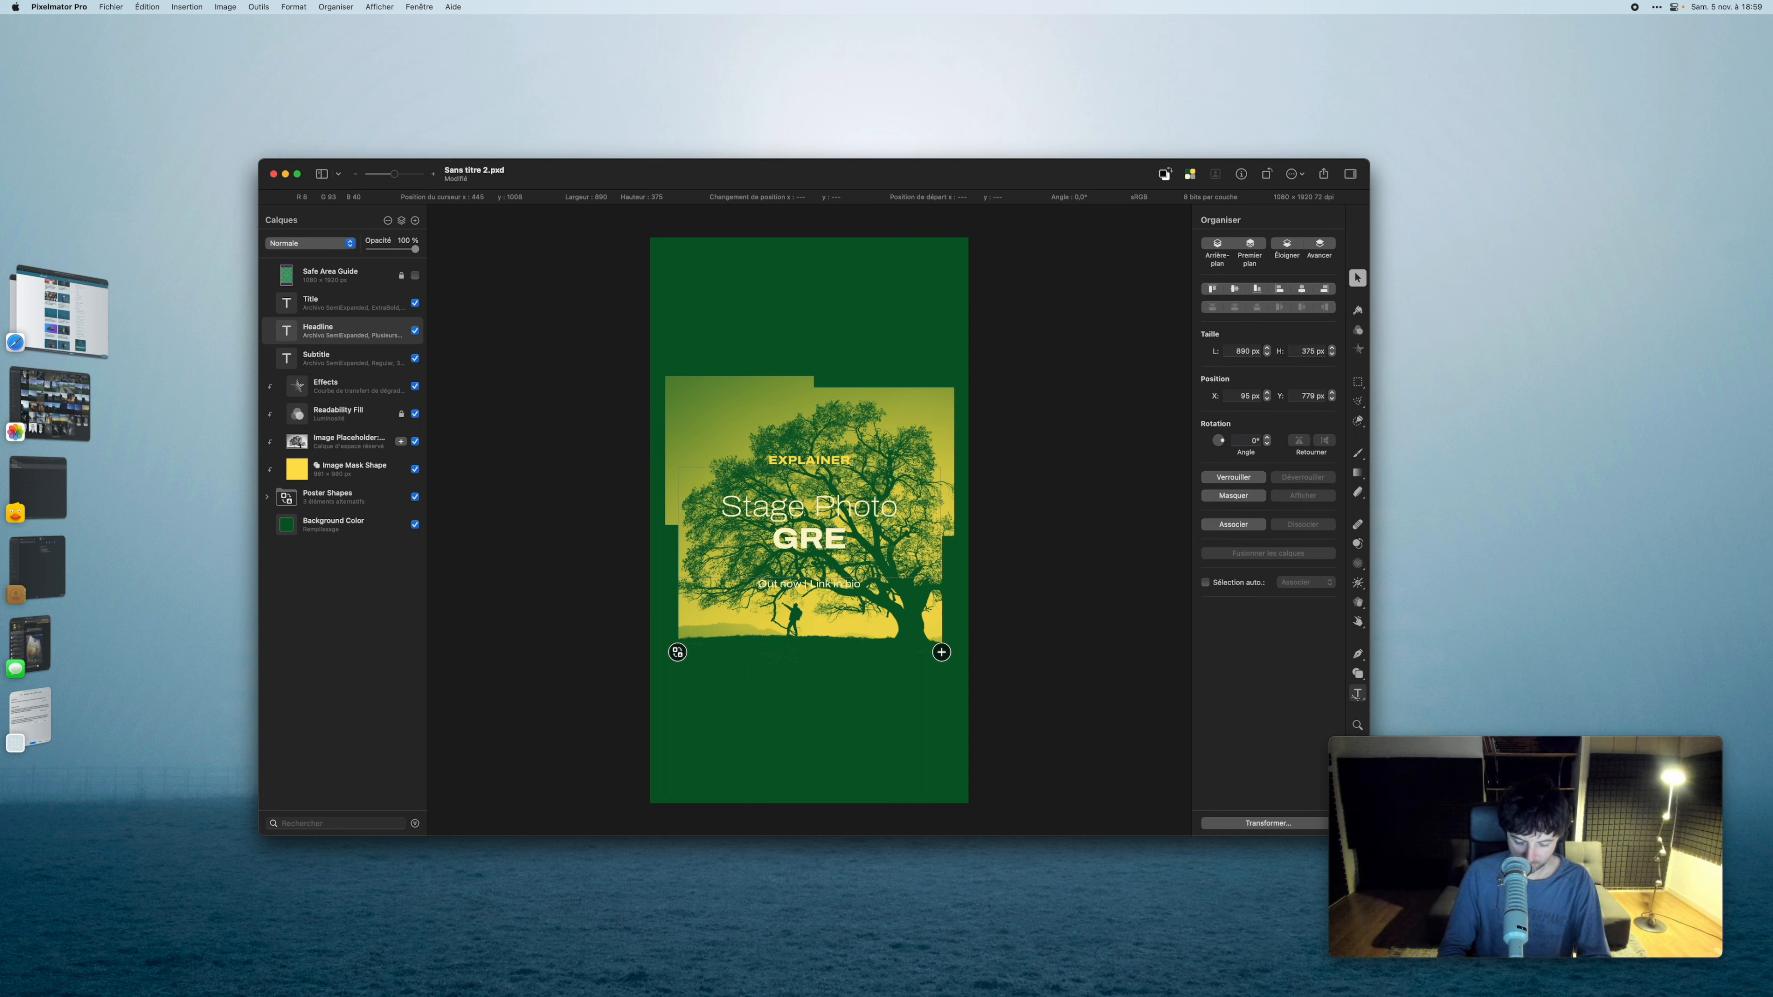
type("NOBLE")
key("Escape")
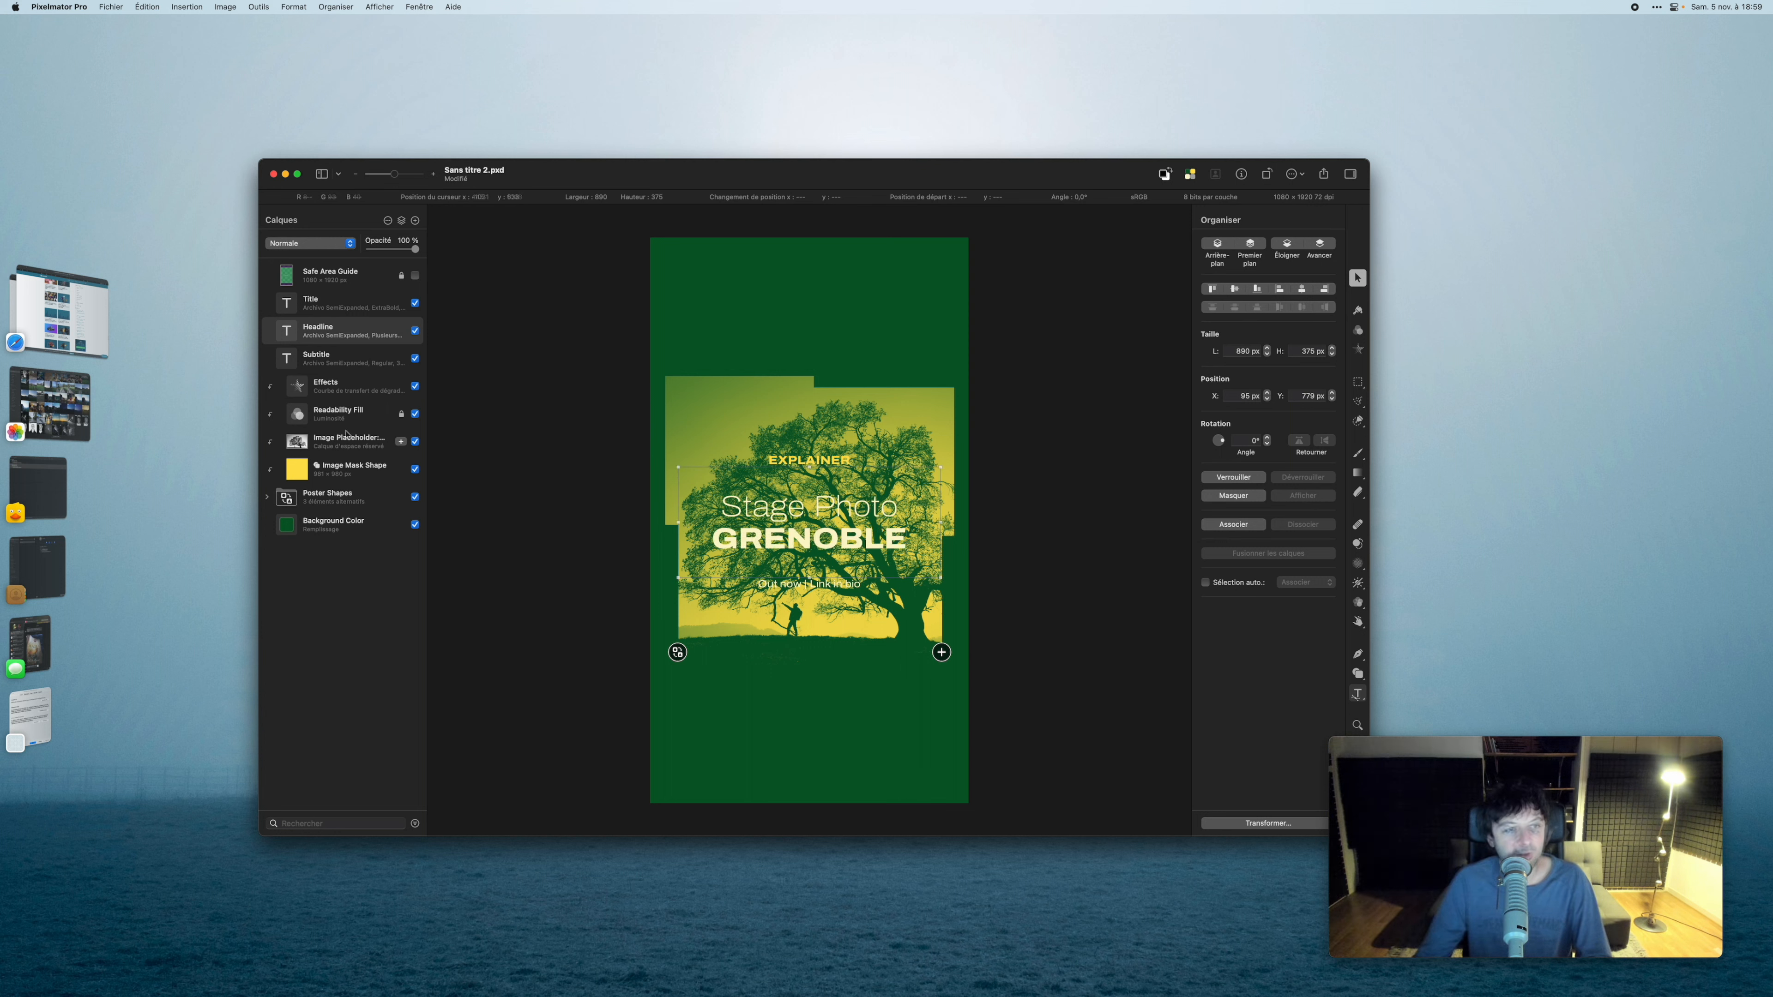
- Change the title to "REJOIGNEZ-NOUS EN" and insert "À" before GRENOBLE in the headline
left_click(327, 304)
double_click(829, 466)
type("REJOIGNEZ-NOUS EN")
left_click(713, 538)
type("À")
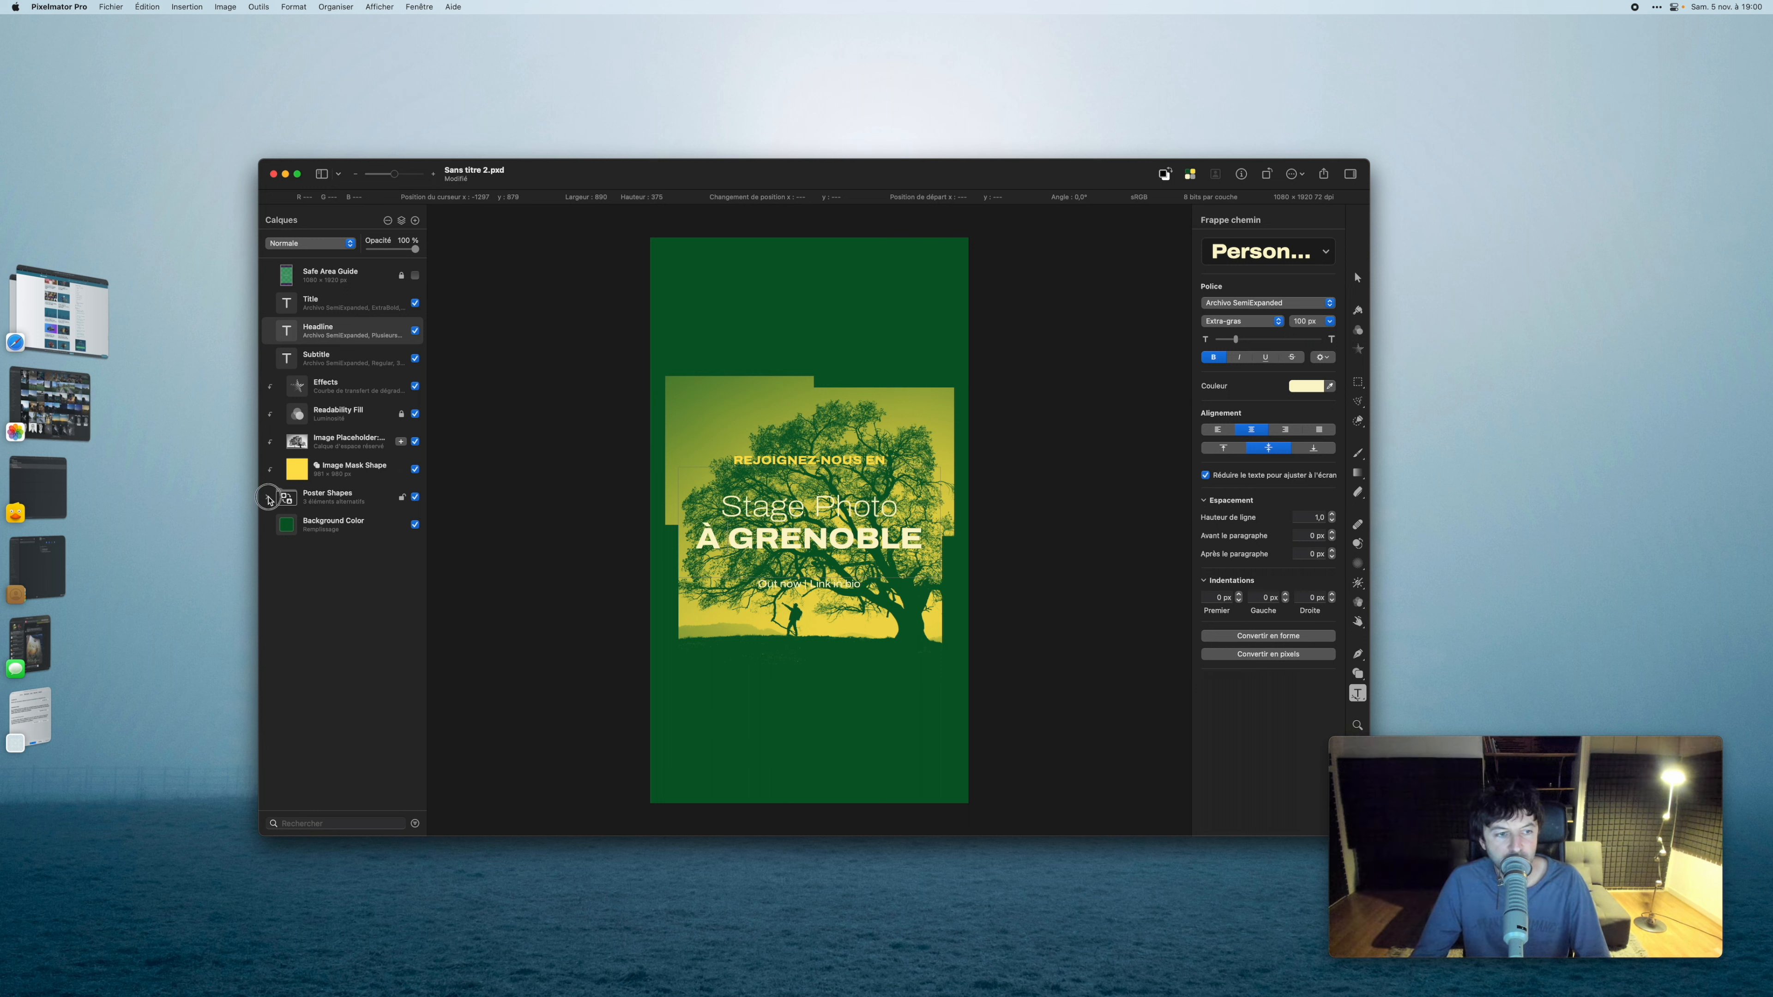
- Expand the Poster Shapes group and select the Shape 3 layer for arranging
left_click(269, 497)
left_click(329, 582)
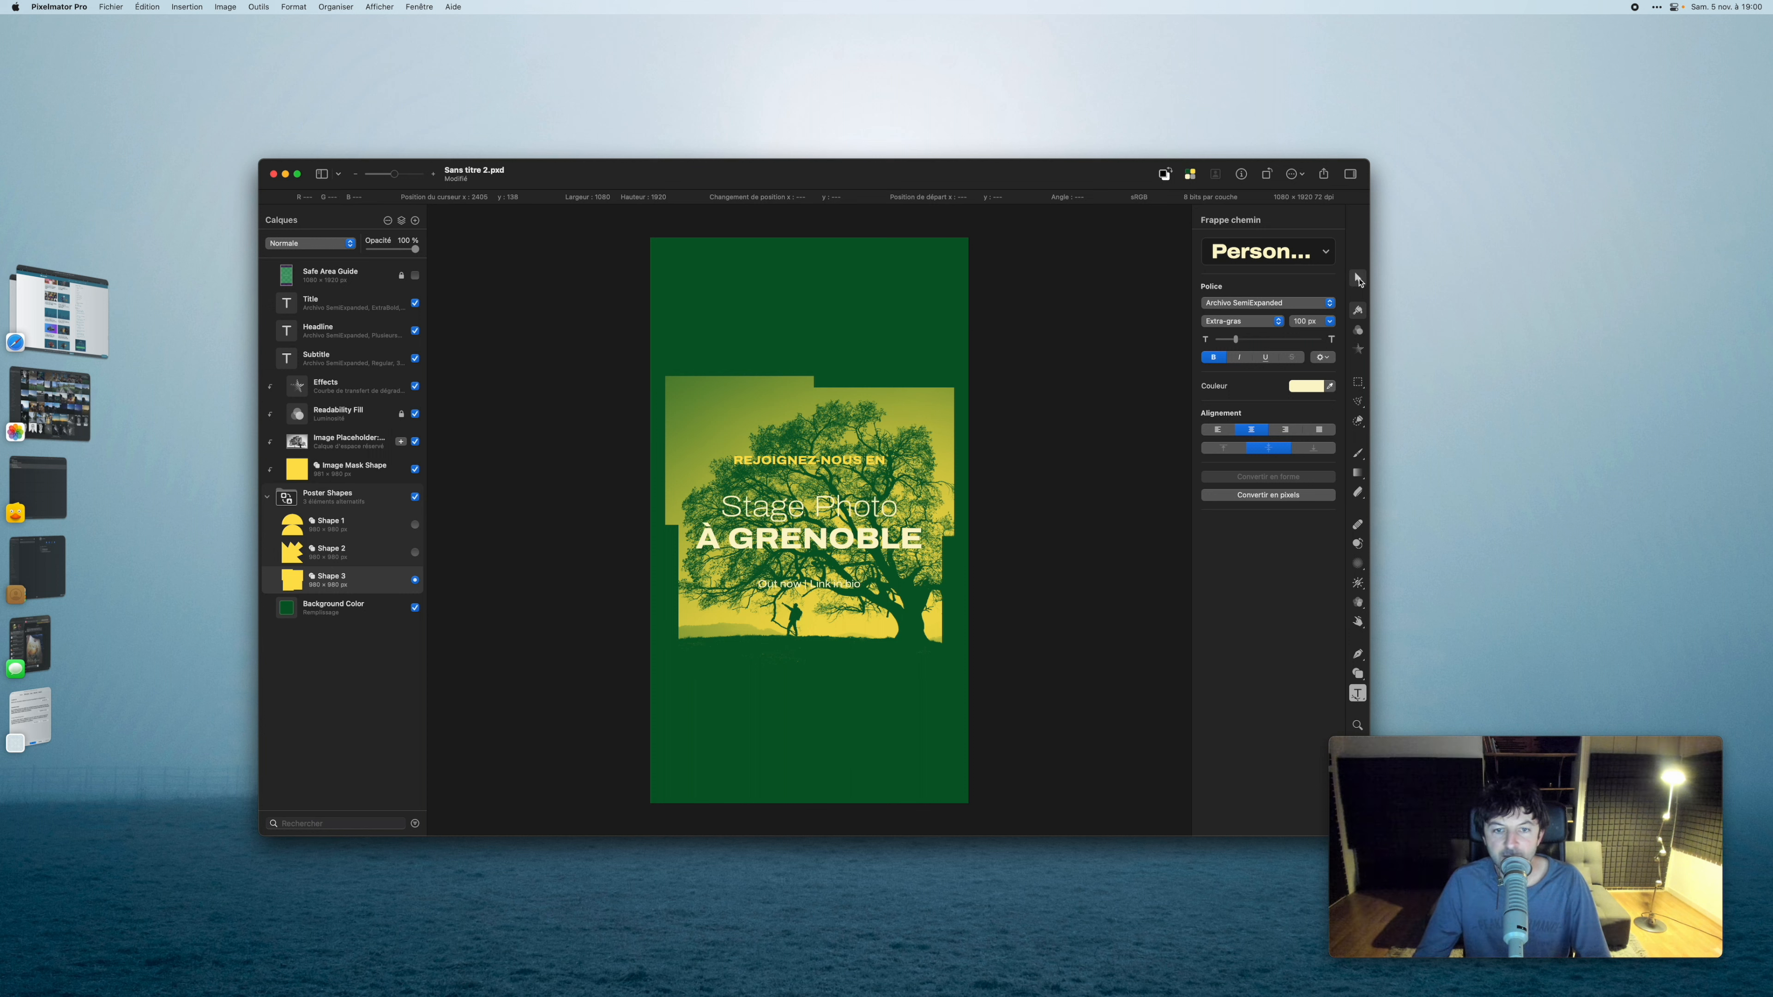
key("v")
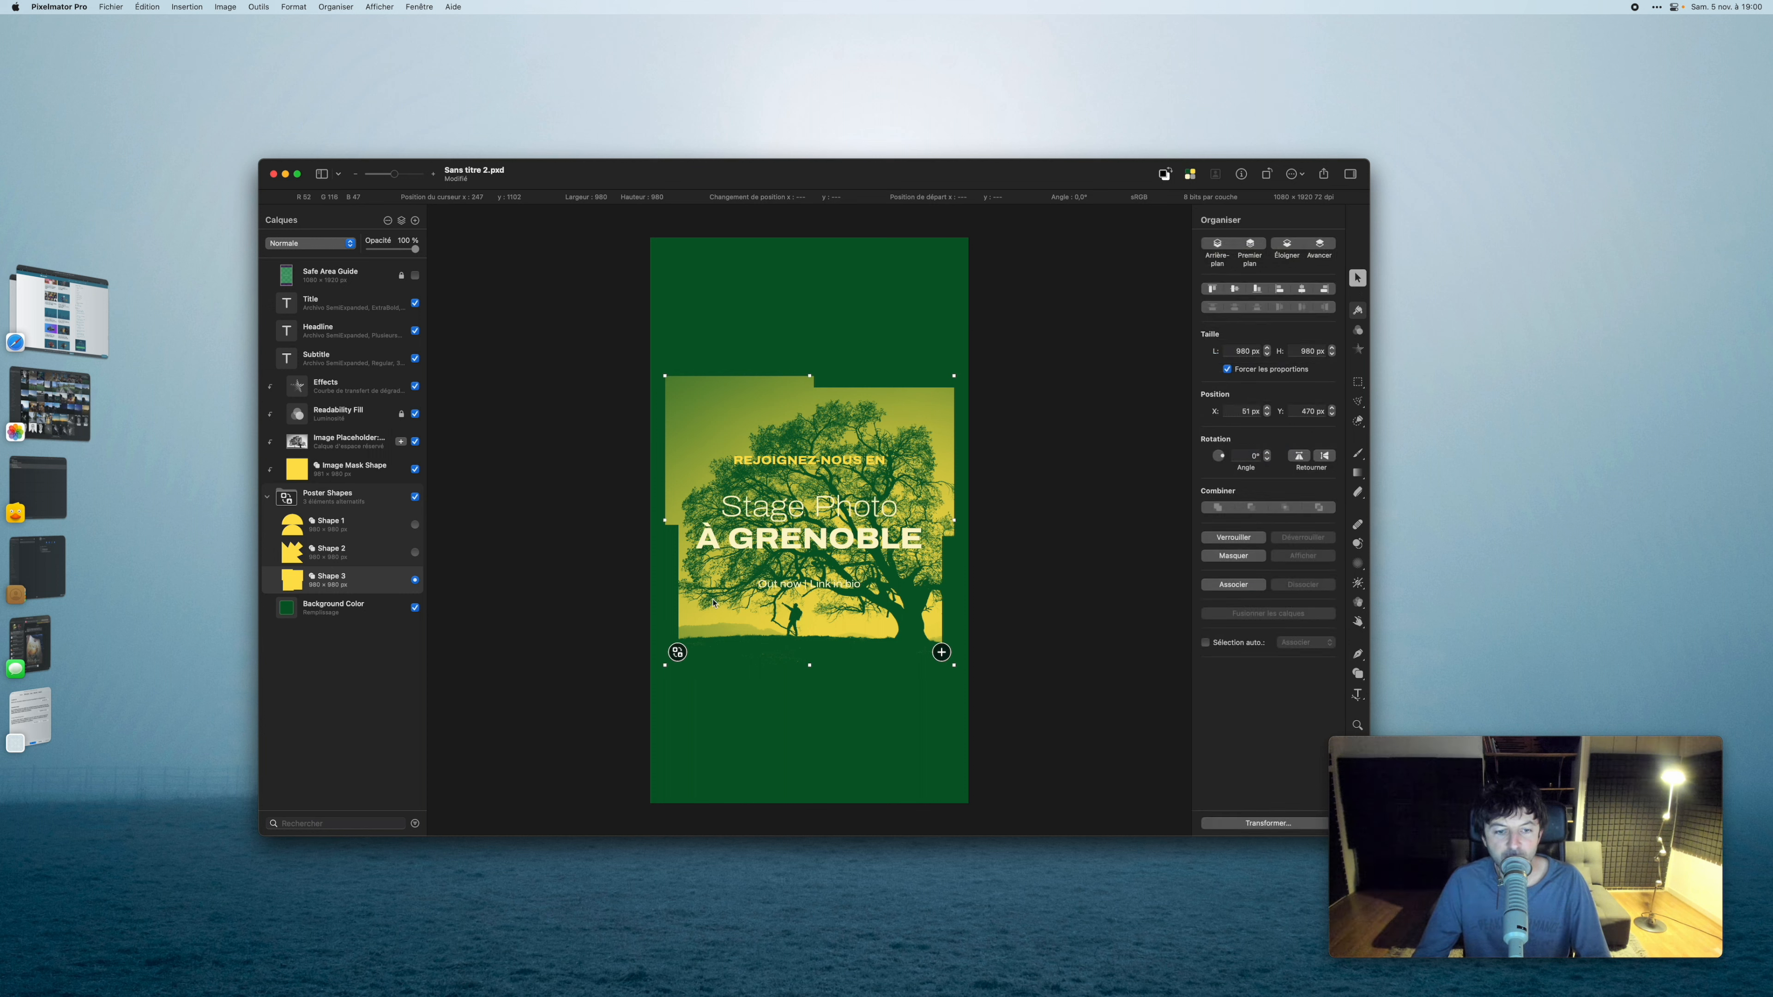
- Preview Shape 1 as the poster shape and switch back to Shape 3
left_click(677, 651)
left_click(698, 681)
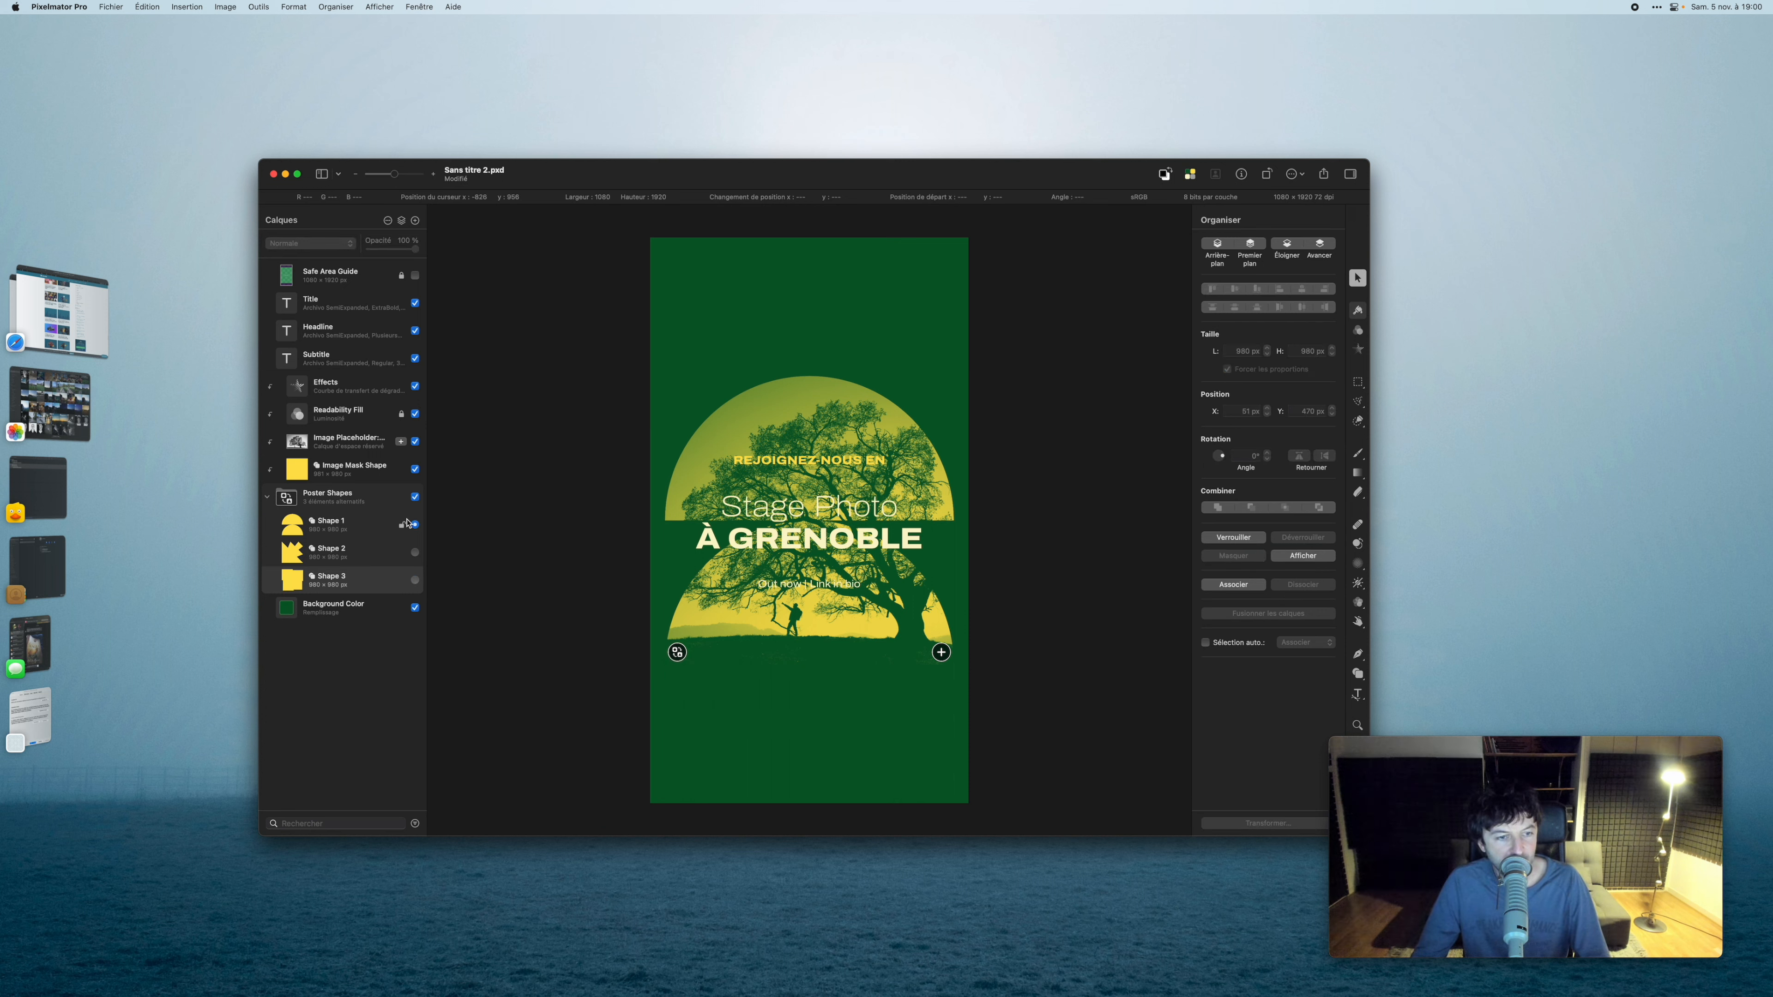
left_click(677, 651)
left_click(699, 703)
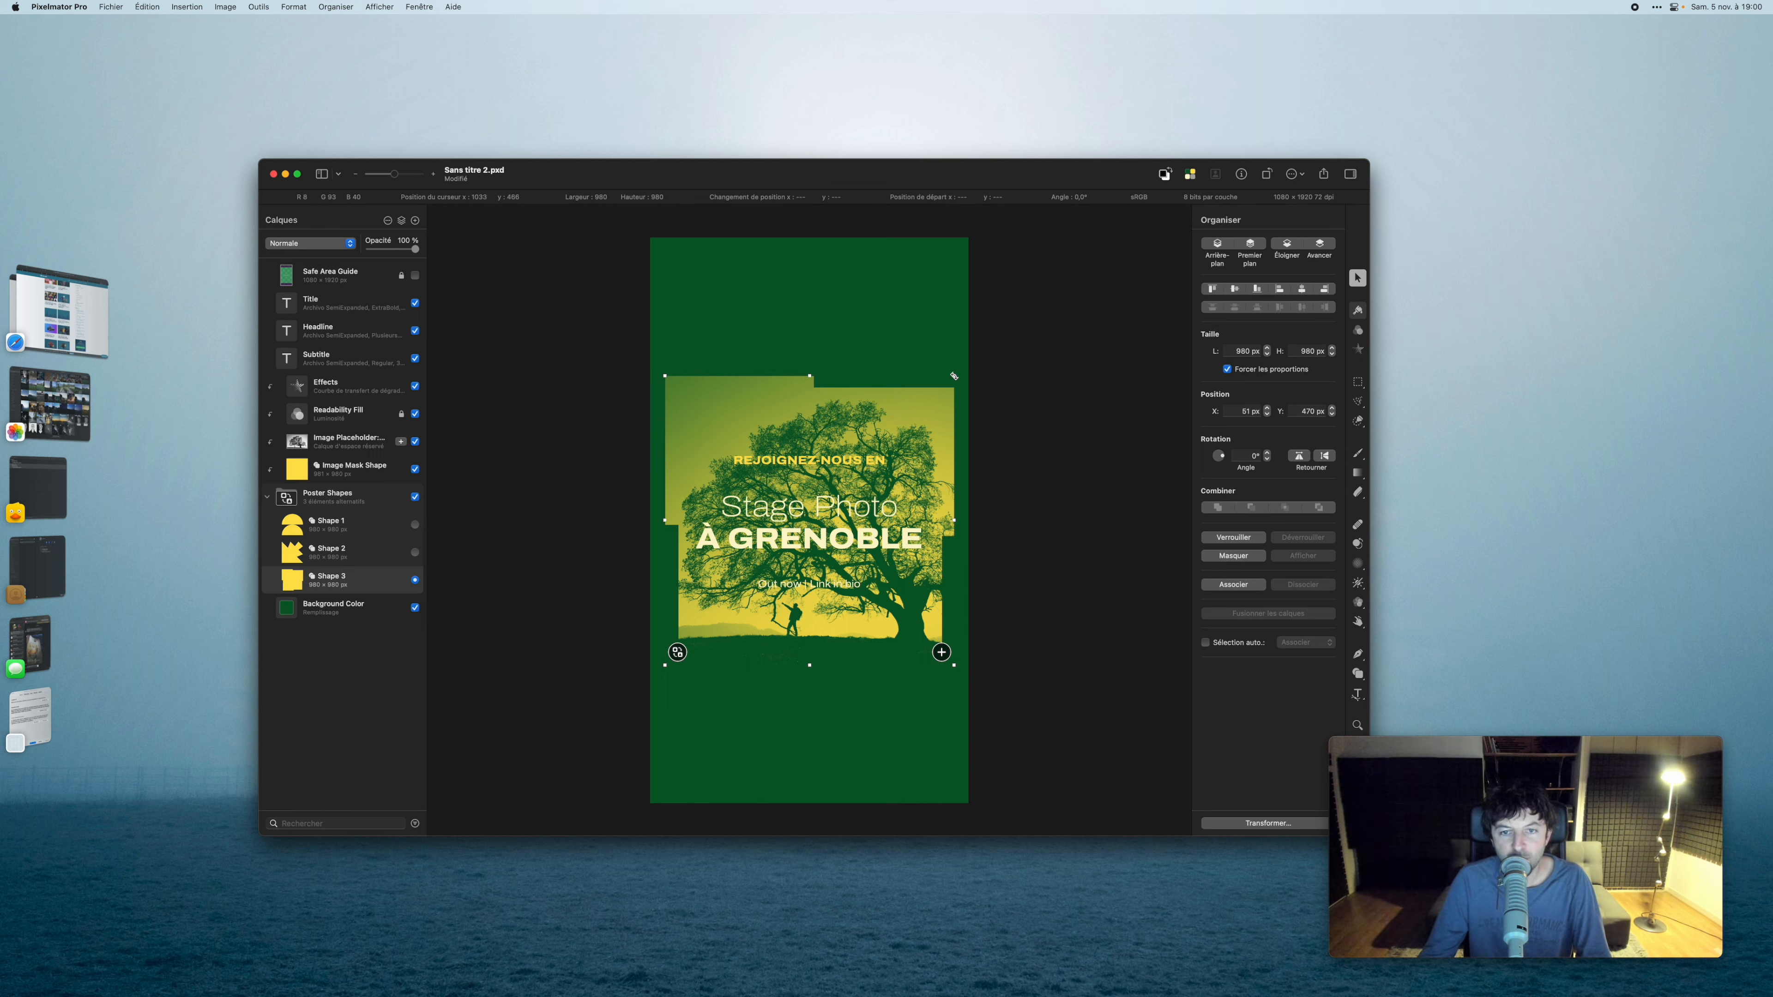
- Rotate Shape 3 by 45° into a diamond and make its outline points editable
left_click_drag(953, 376, 814, 349)
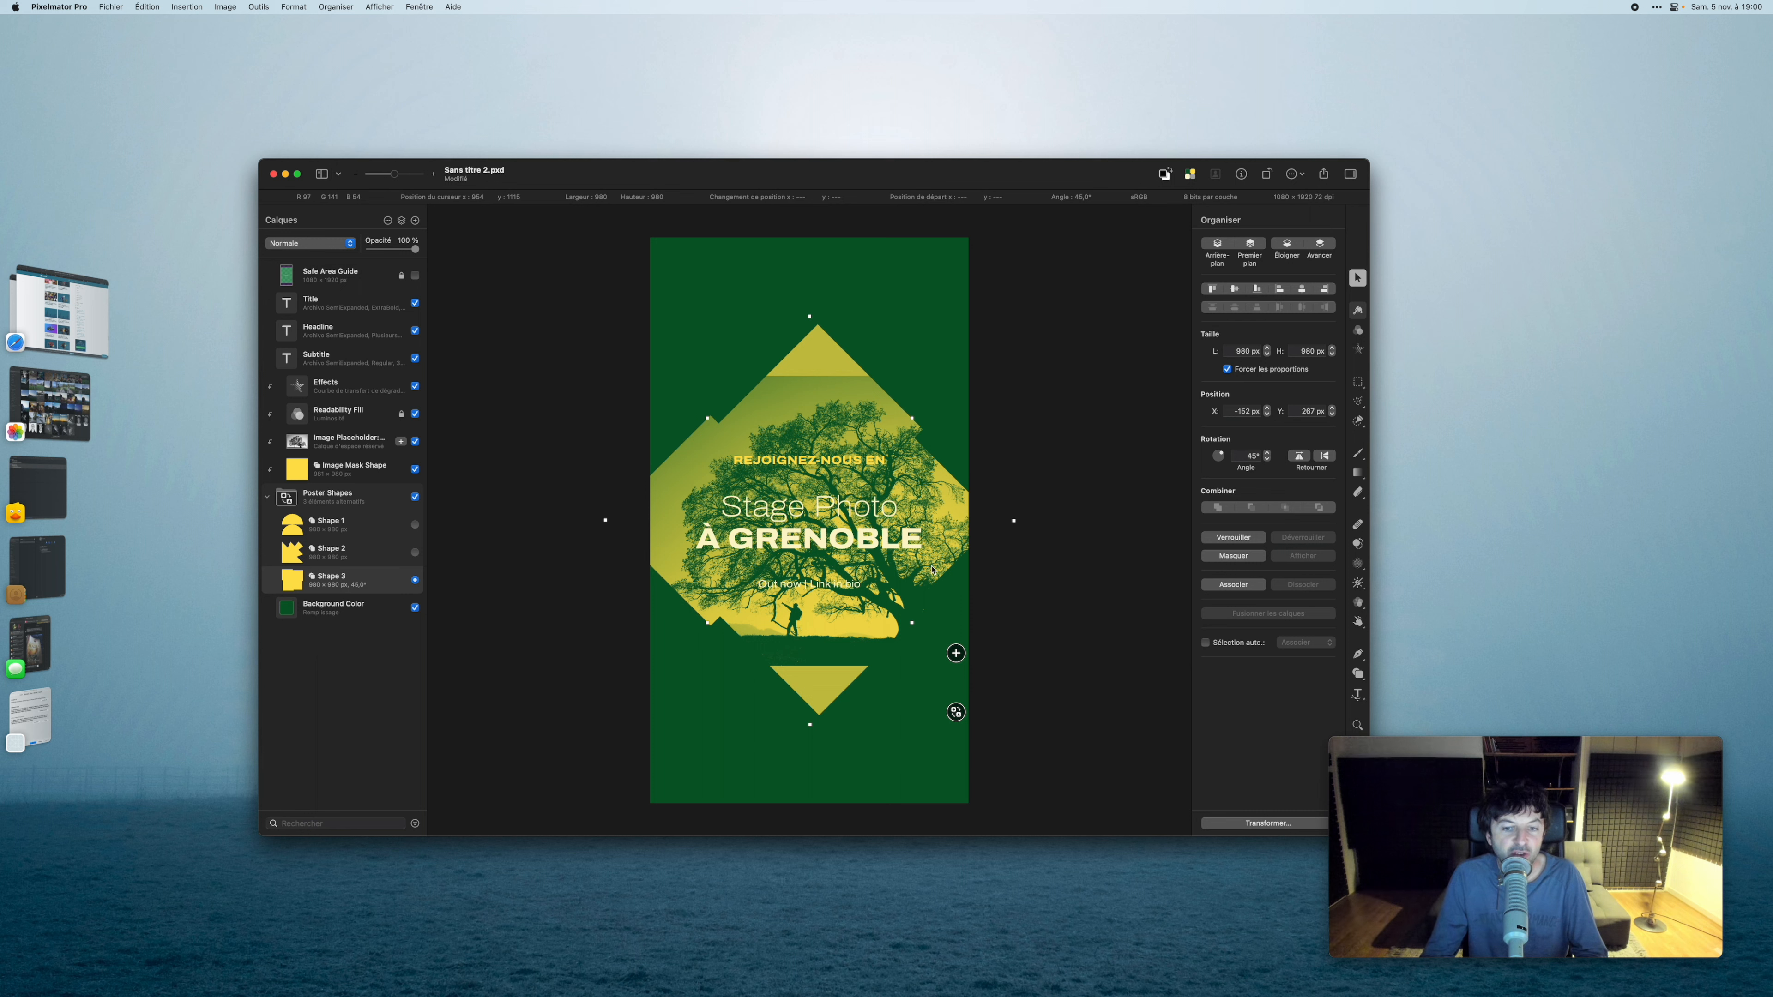
double_click(818, 340)
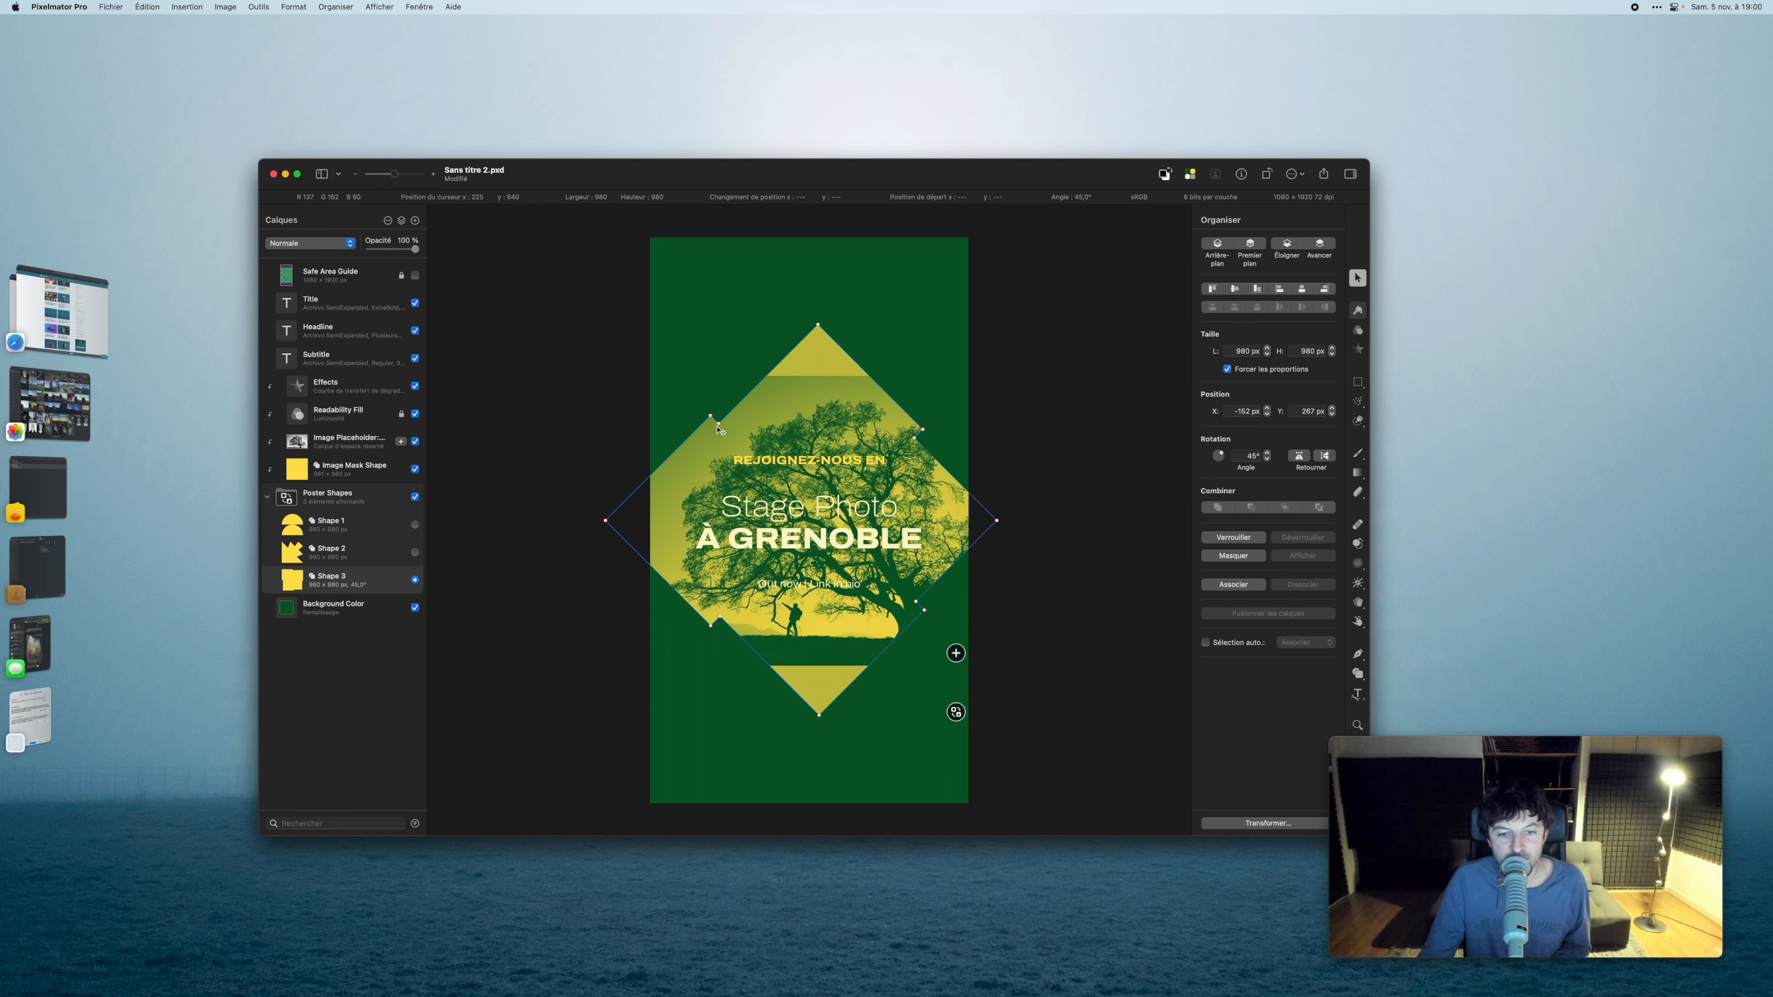
- Delete the notch points on the upper-left and lower-left edges of the diamond outline
left_click_drag(719, 427, 729, 345)
right_click(729, 345)
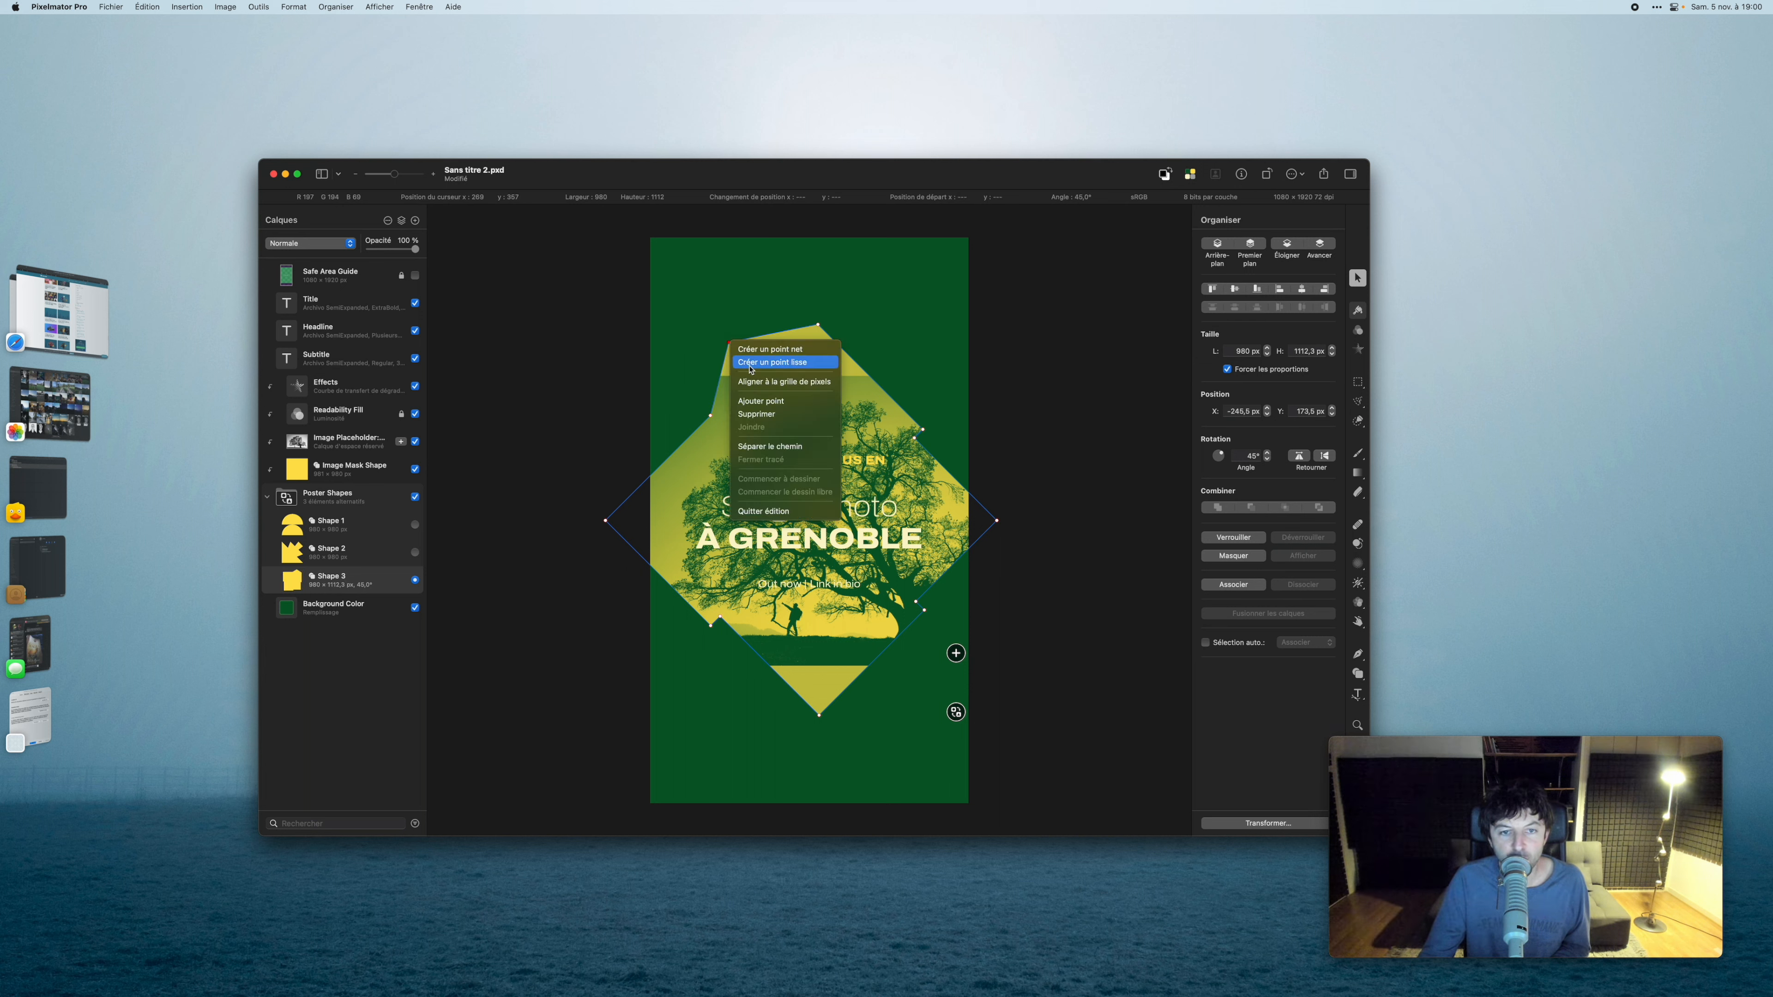
left_click(772, 419)
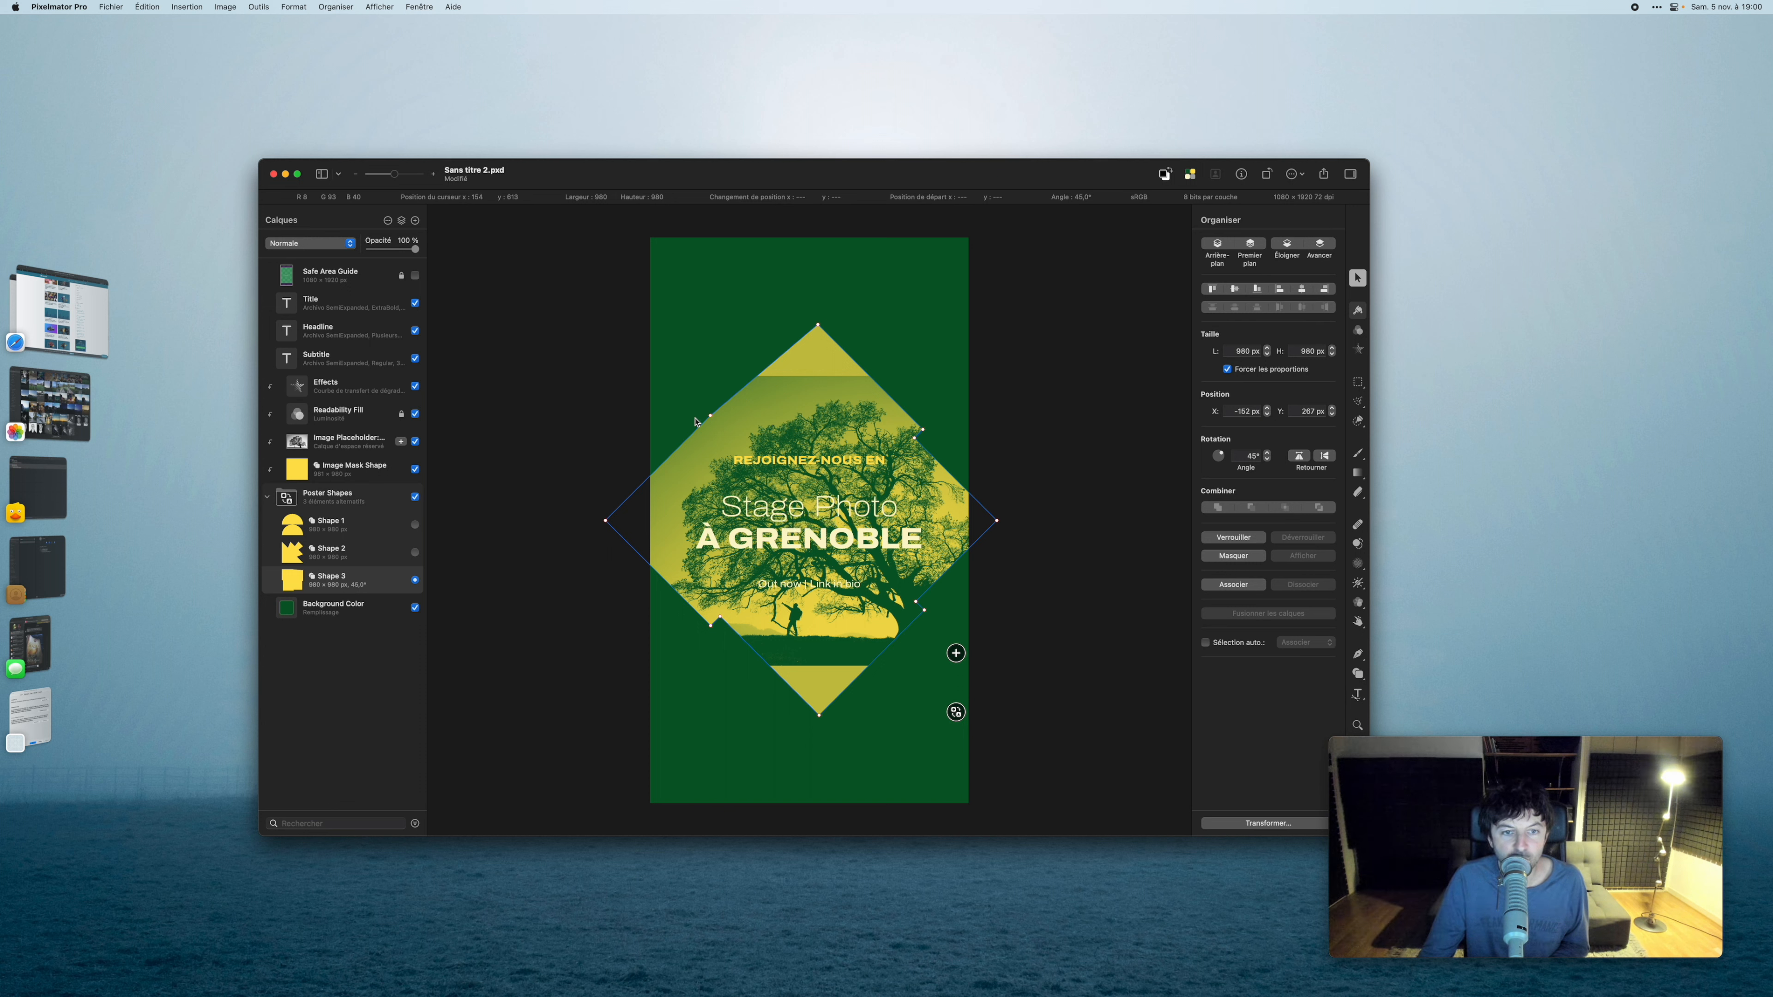
right_click(711, 419)
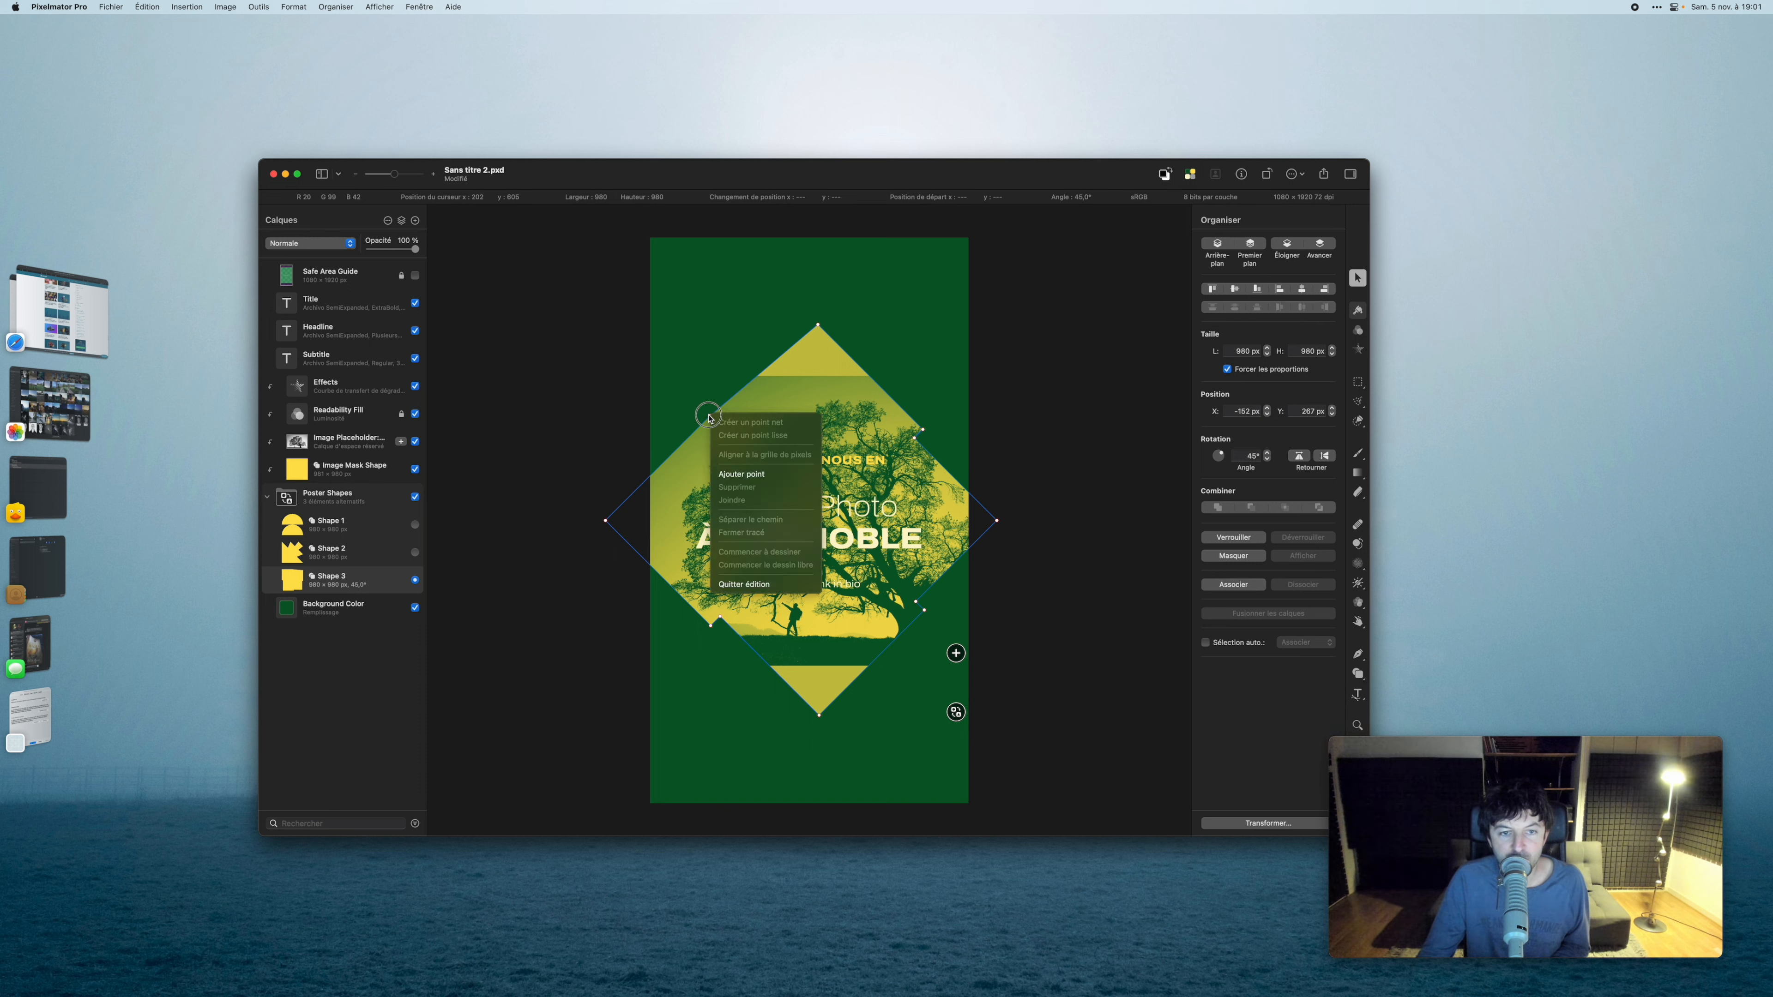
left_click(709, 418)
right_click(712, 419)
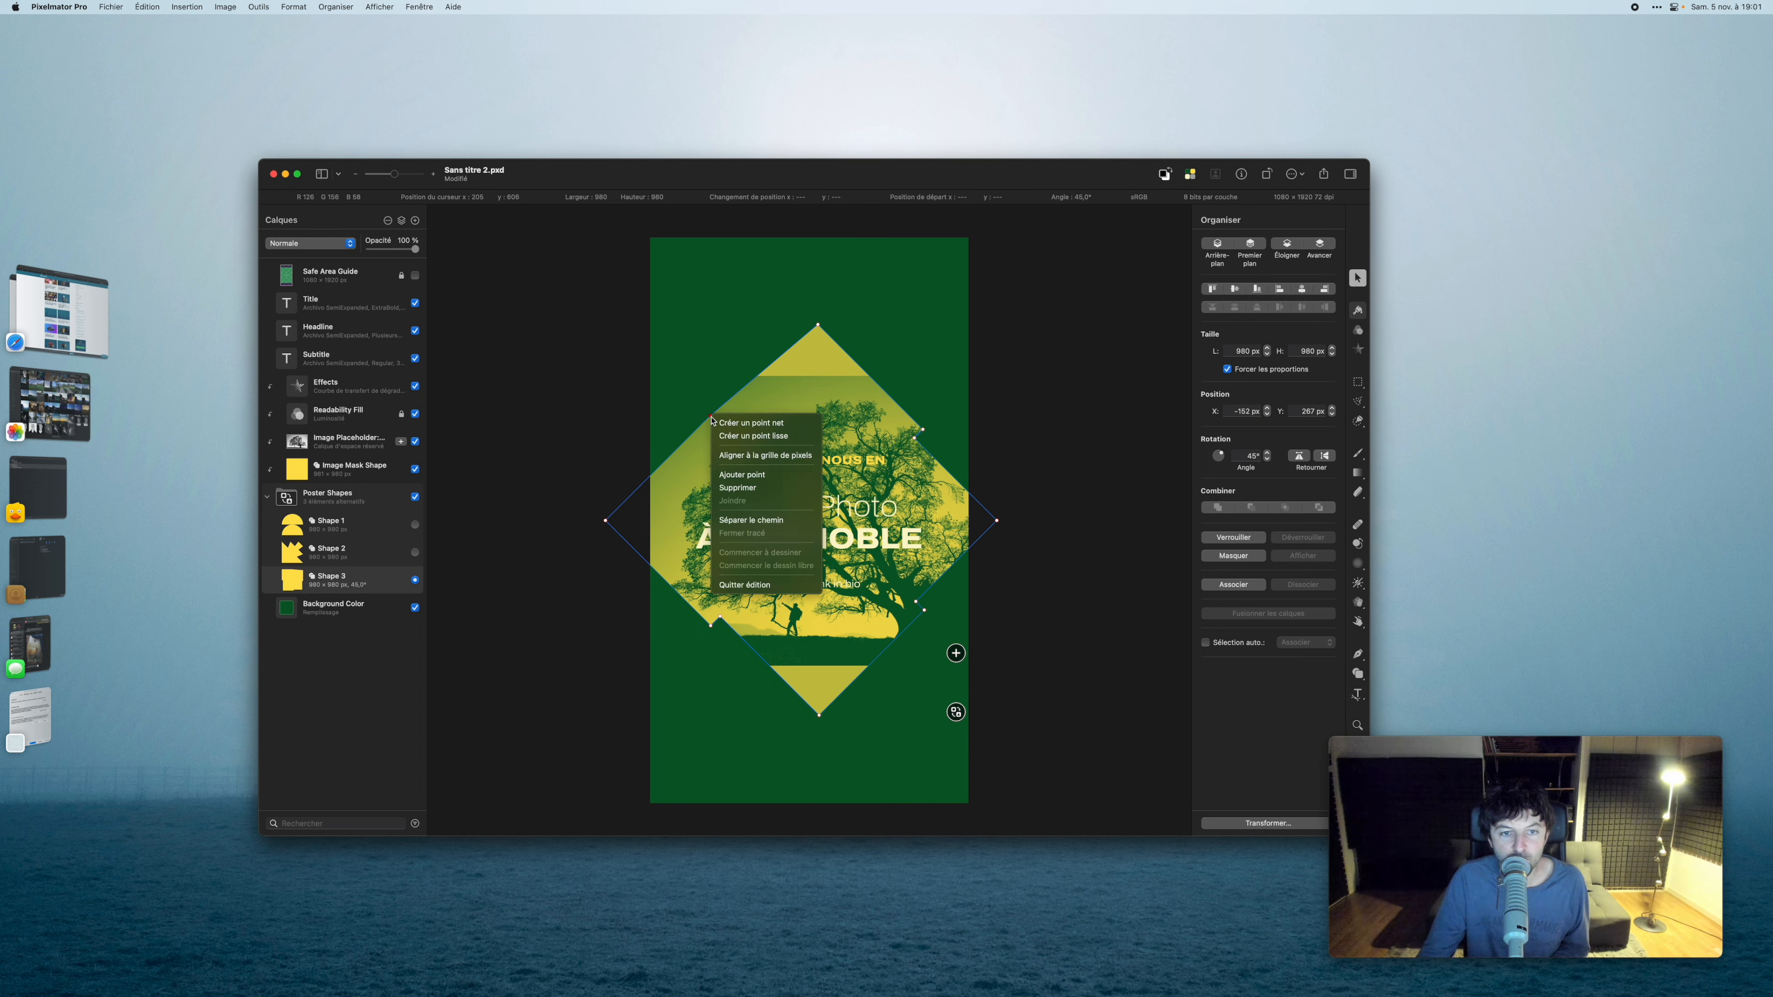
left_click(741, 489)
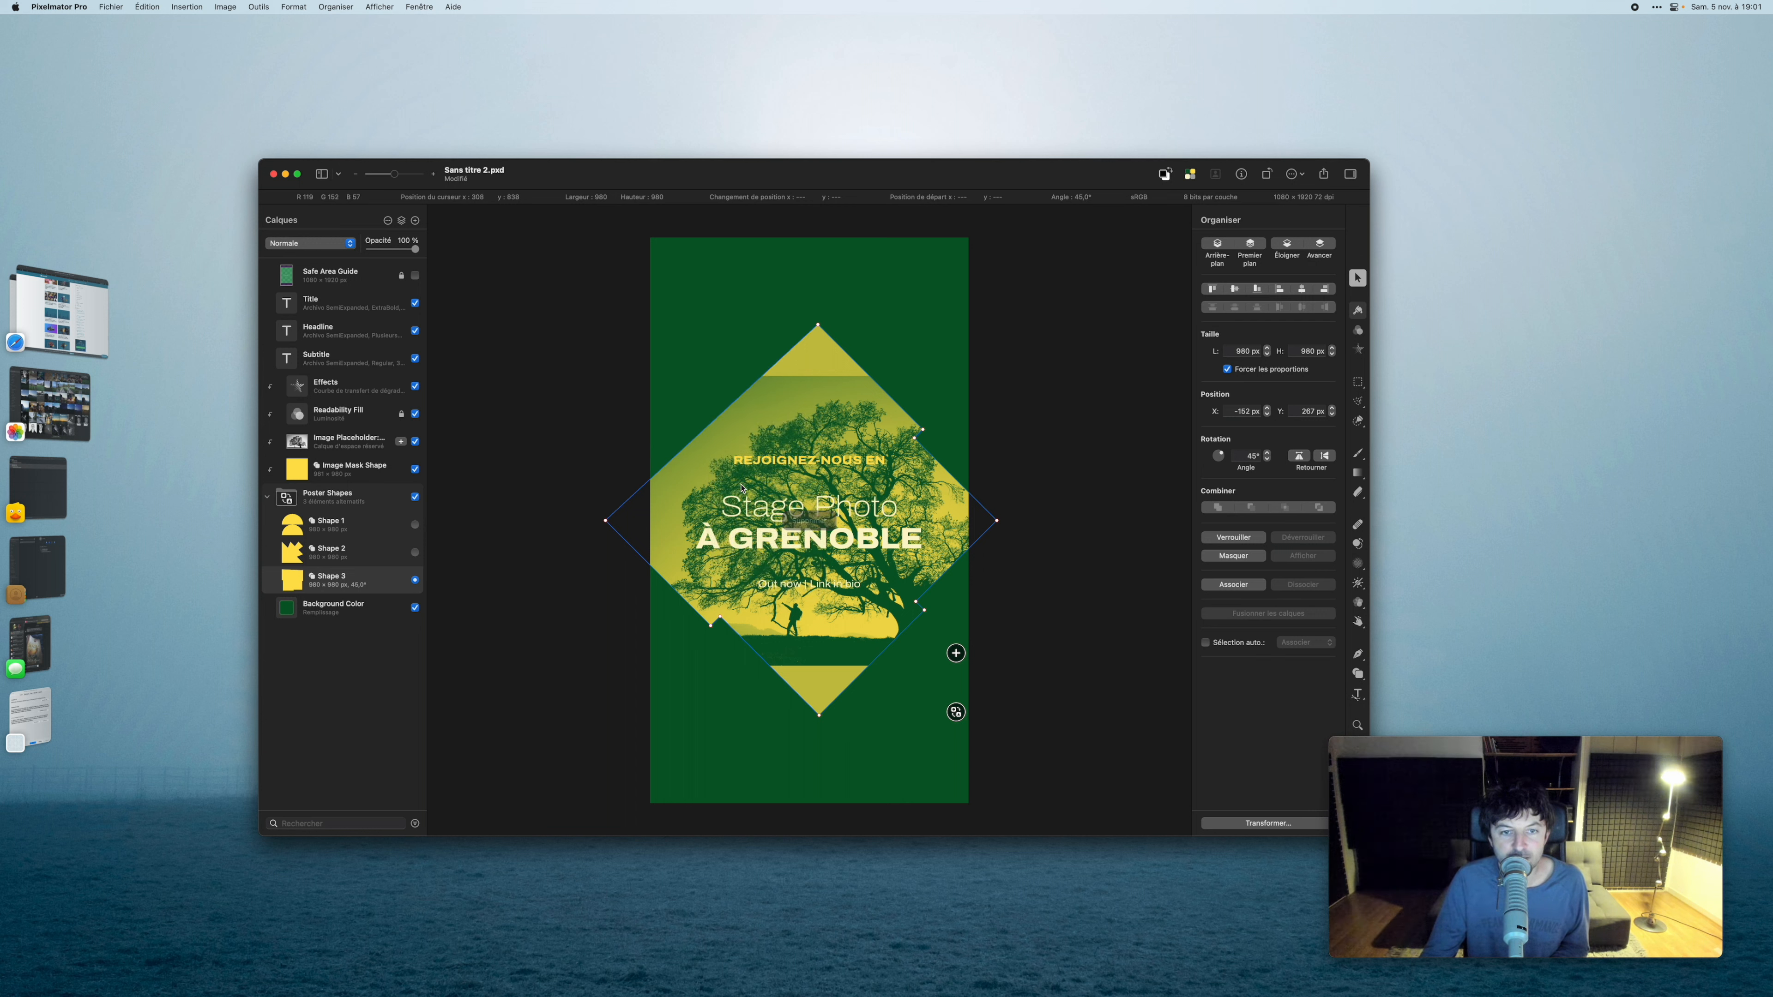
right_click(723, 622)
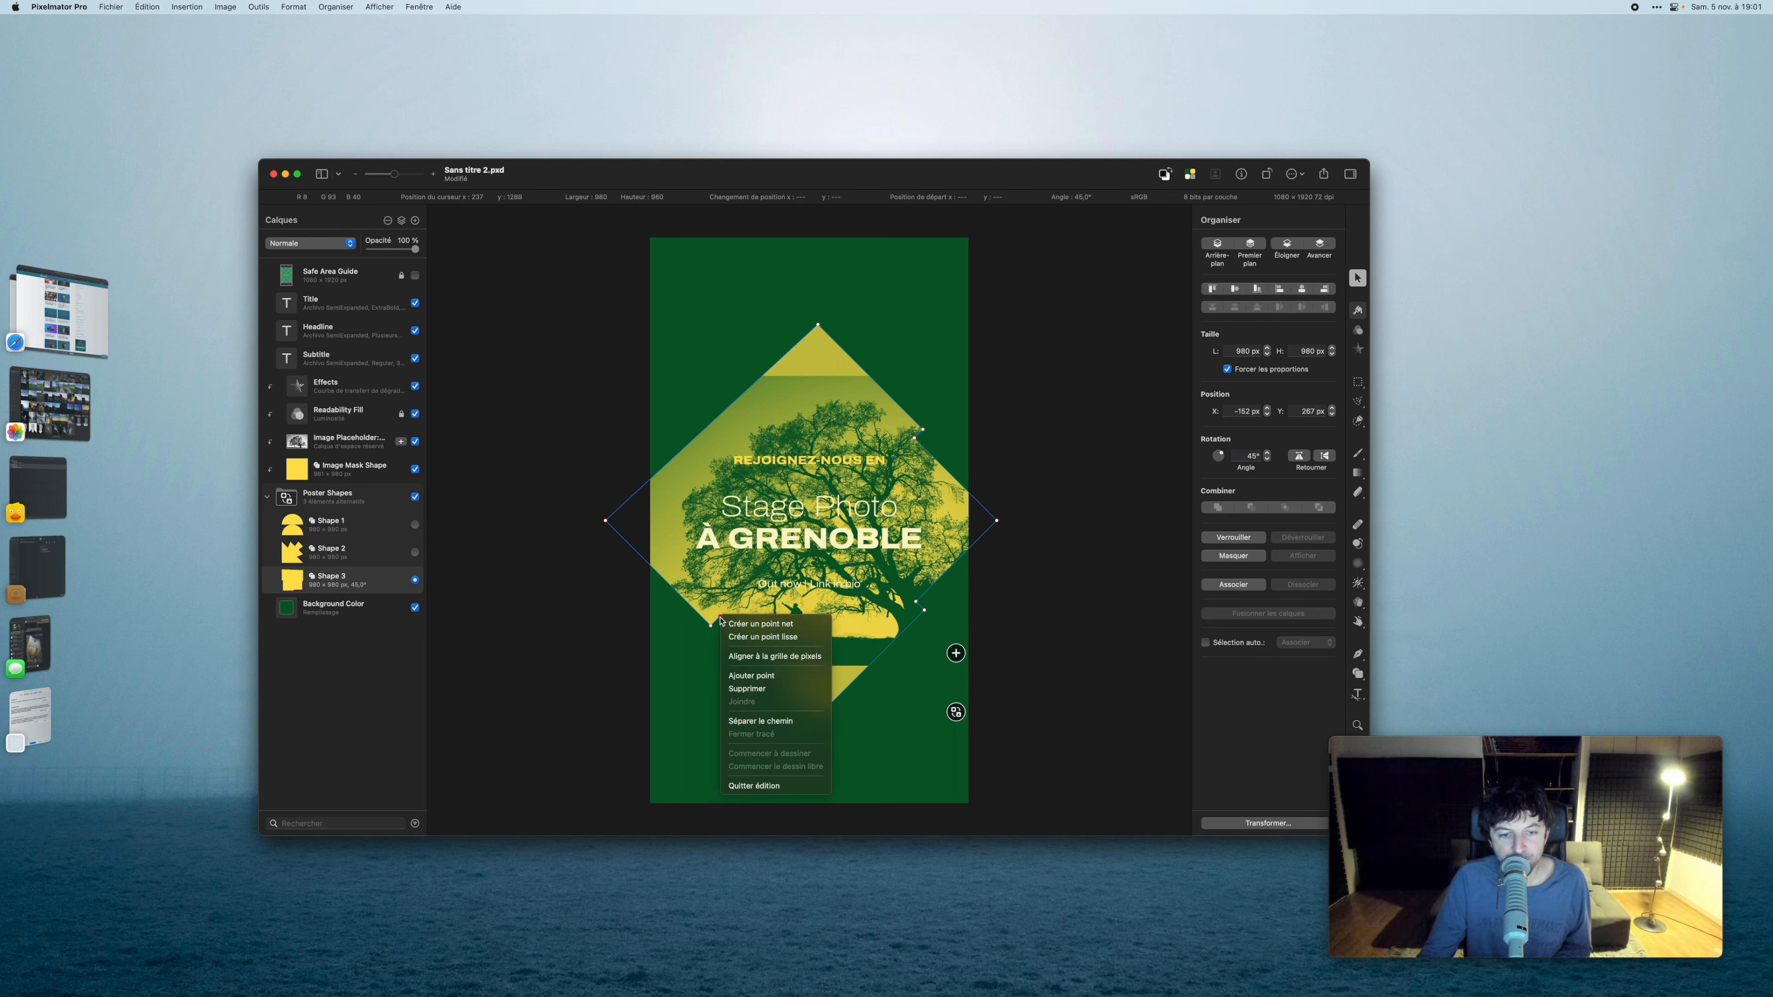
left_click(761, 691)
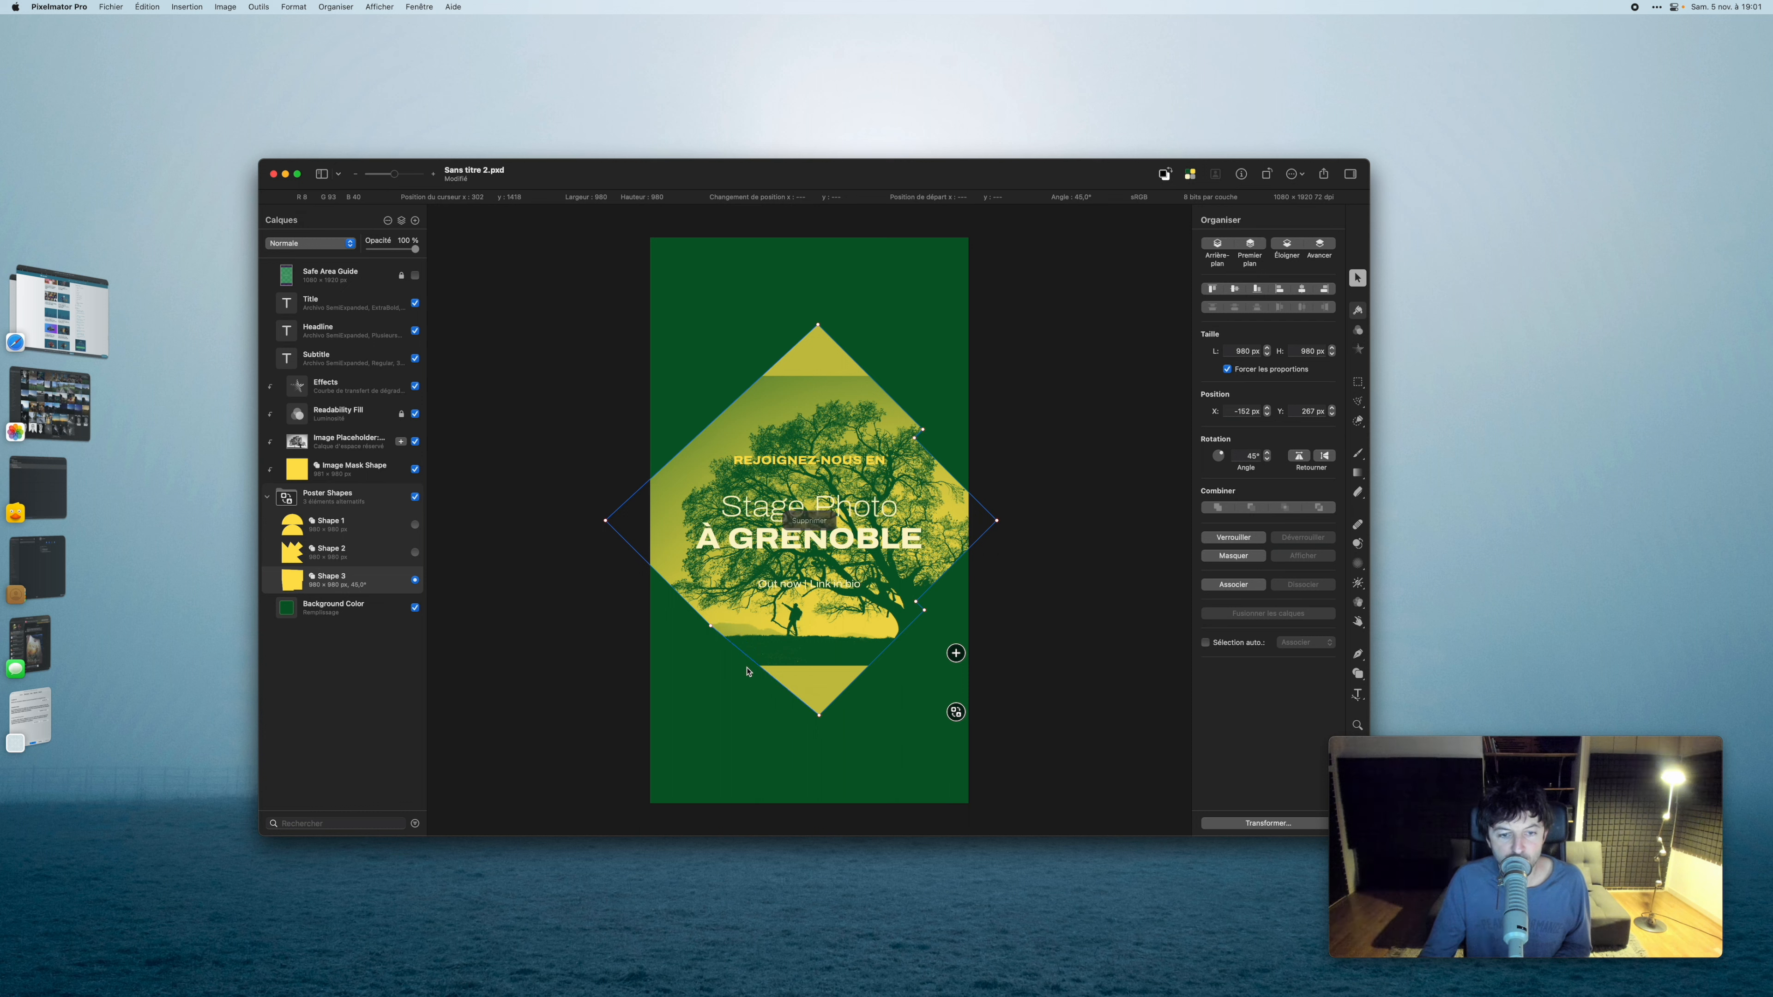
- Extend the diamond's bottom and right corners slightly outward and delete the notch points on its upper-right edge
left_click_drag(818, 715, 809, 725)
left_click_drag(997, 521, 1008, 522)
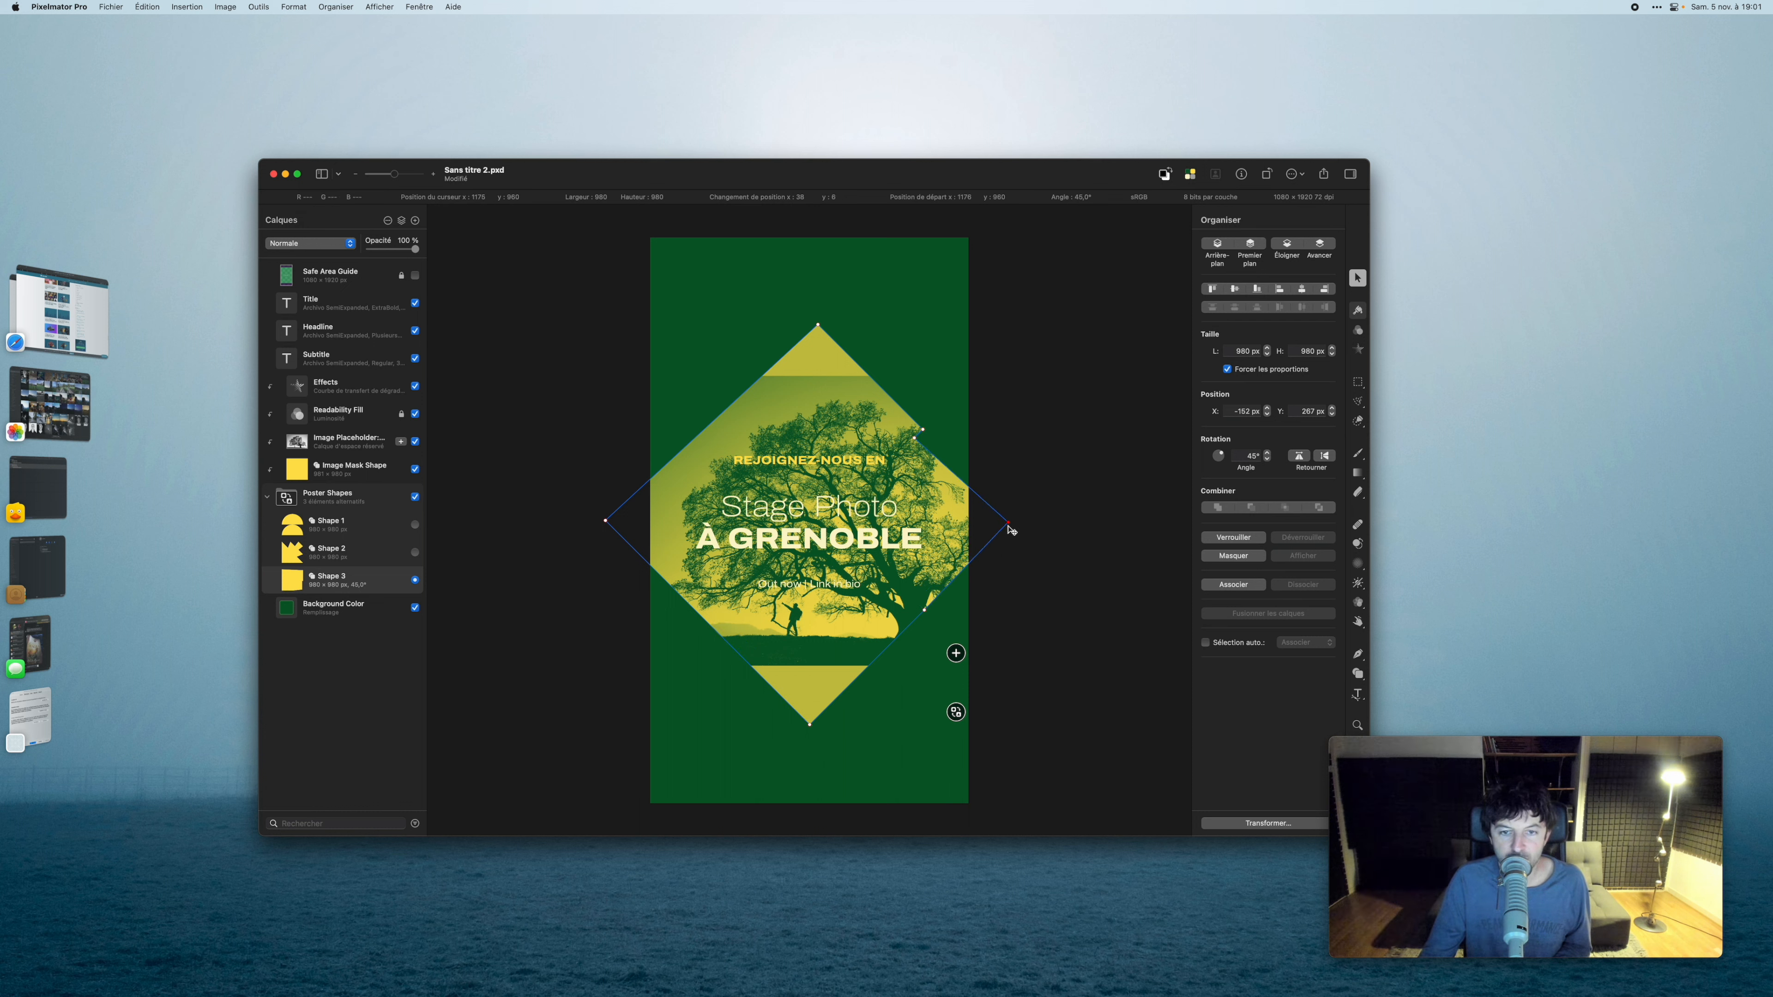
right_click(916, 440)
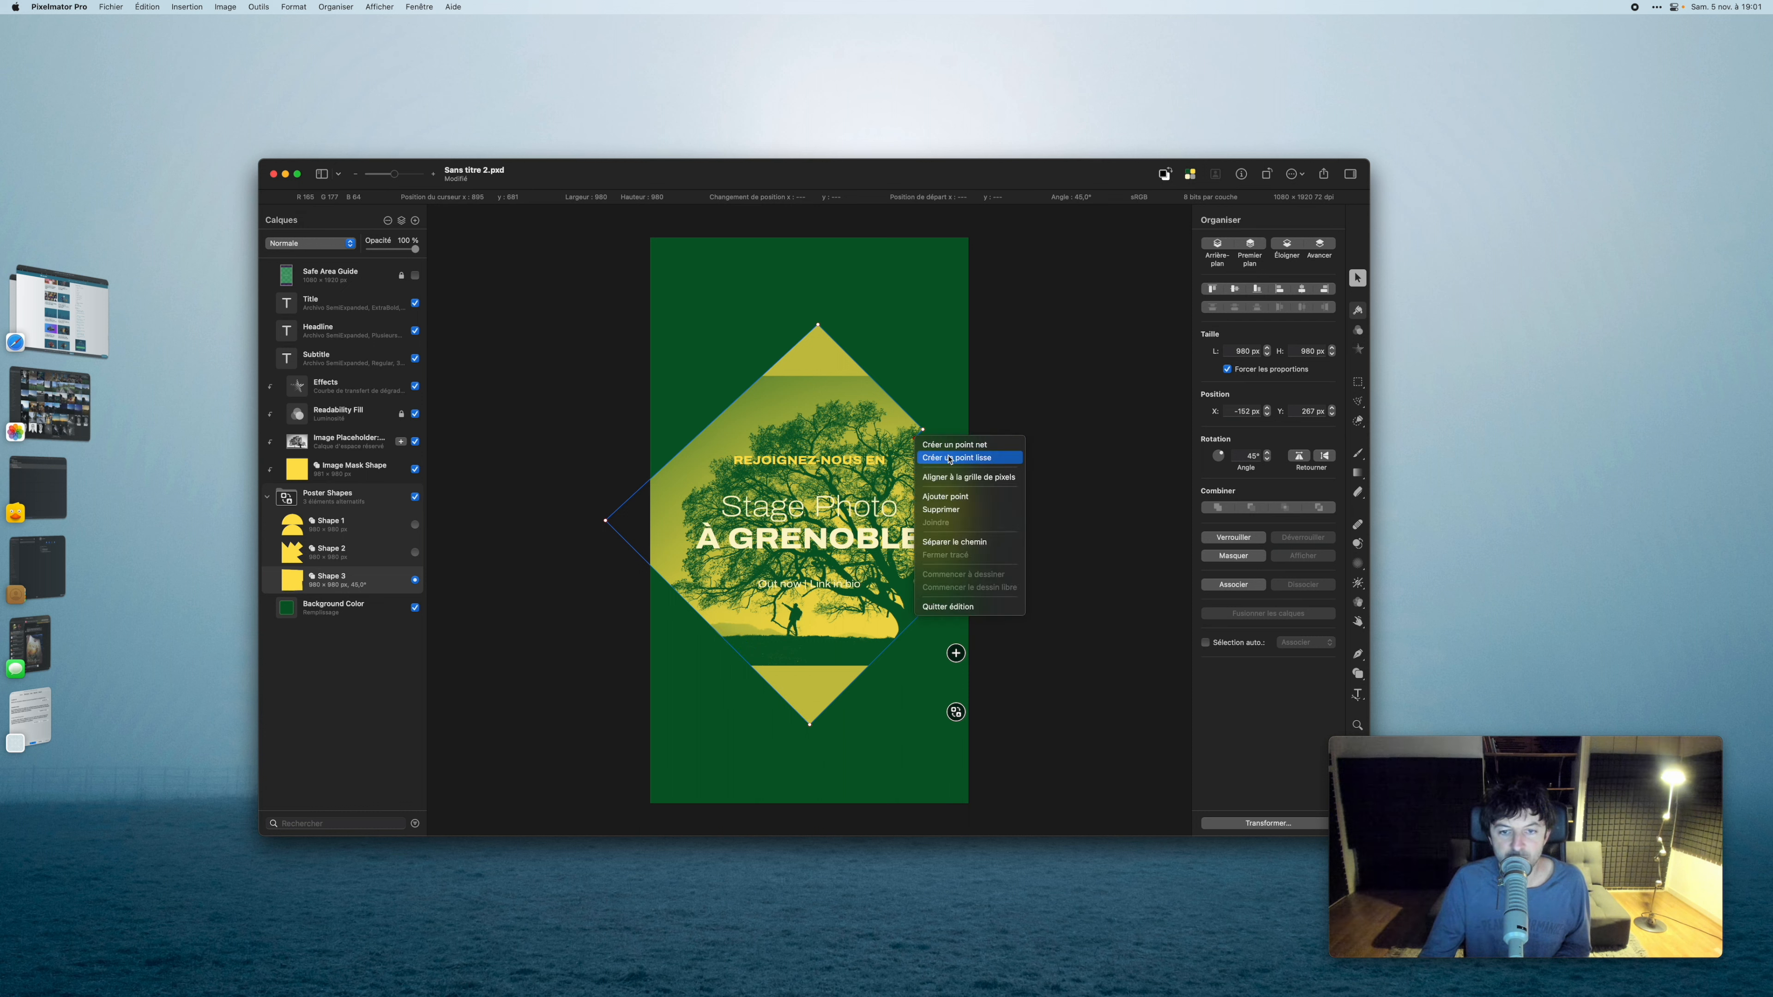
left_click(972, 508)
left_click_drag(1009, 521, 1013, 521)
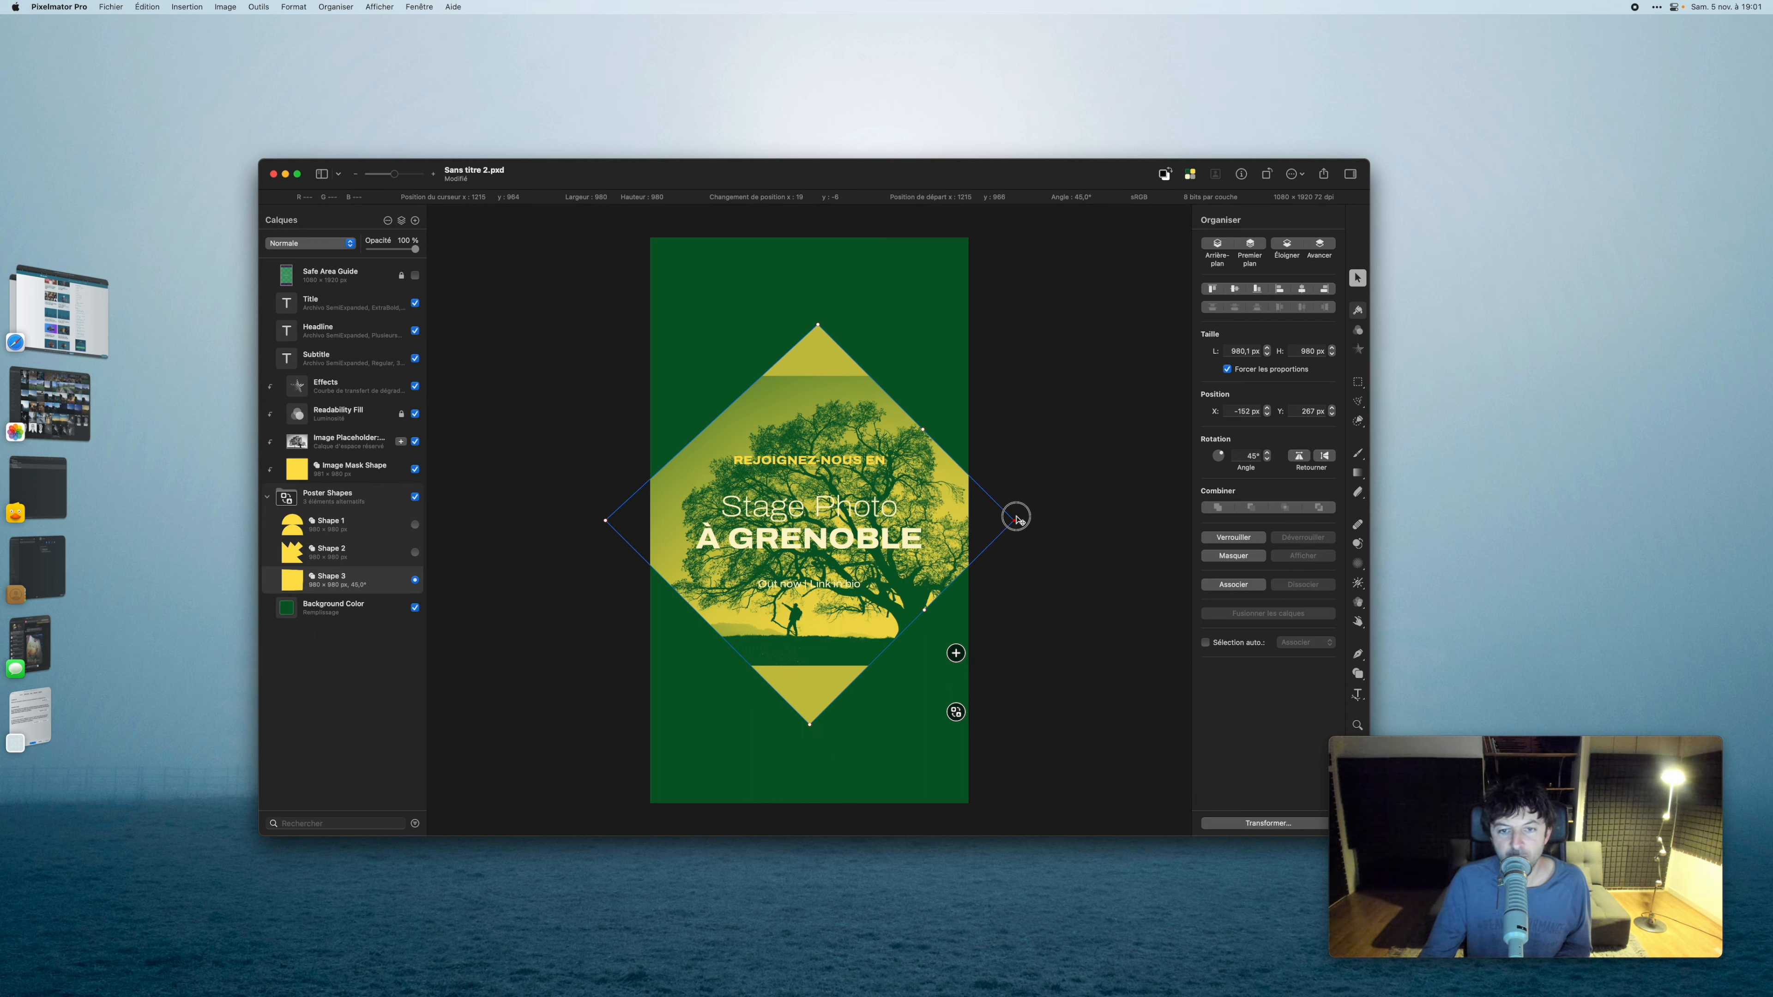
right_click(924, 429)
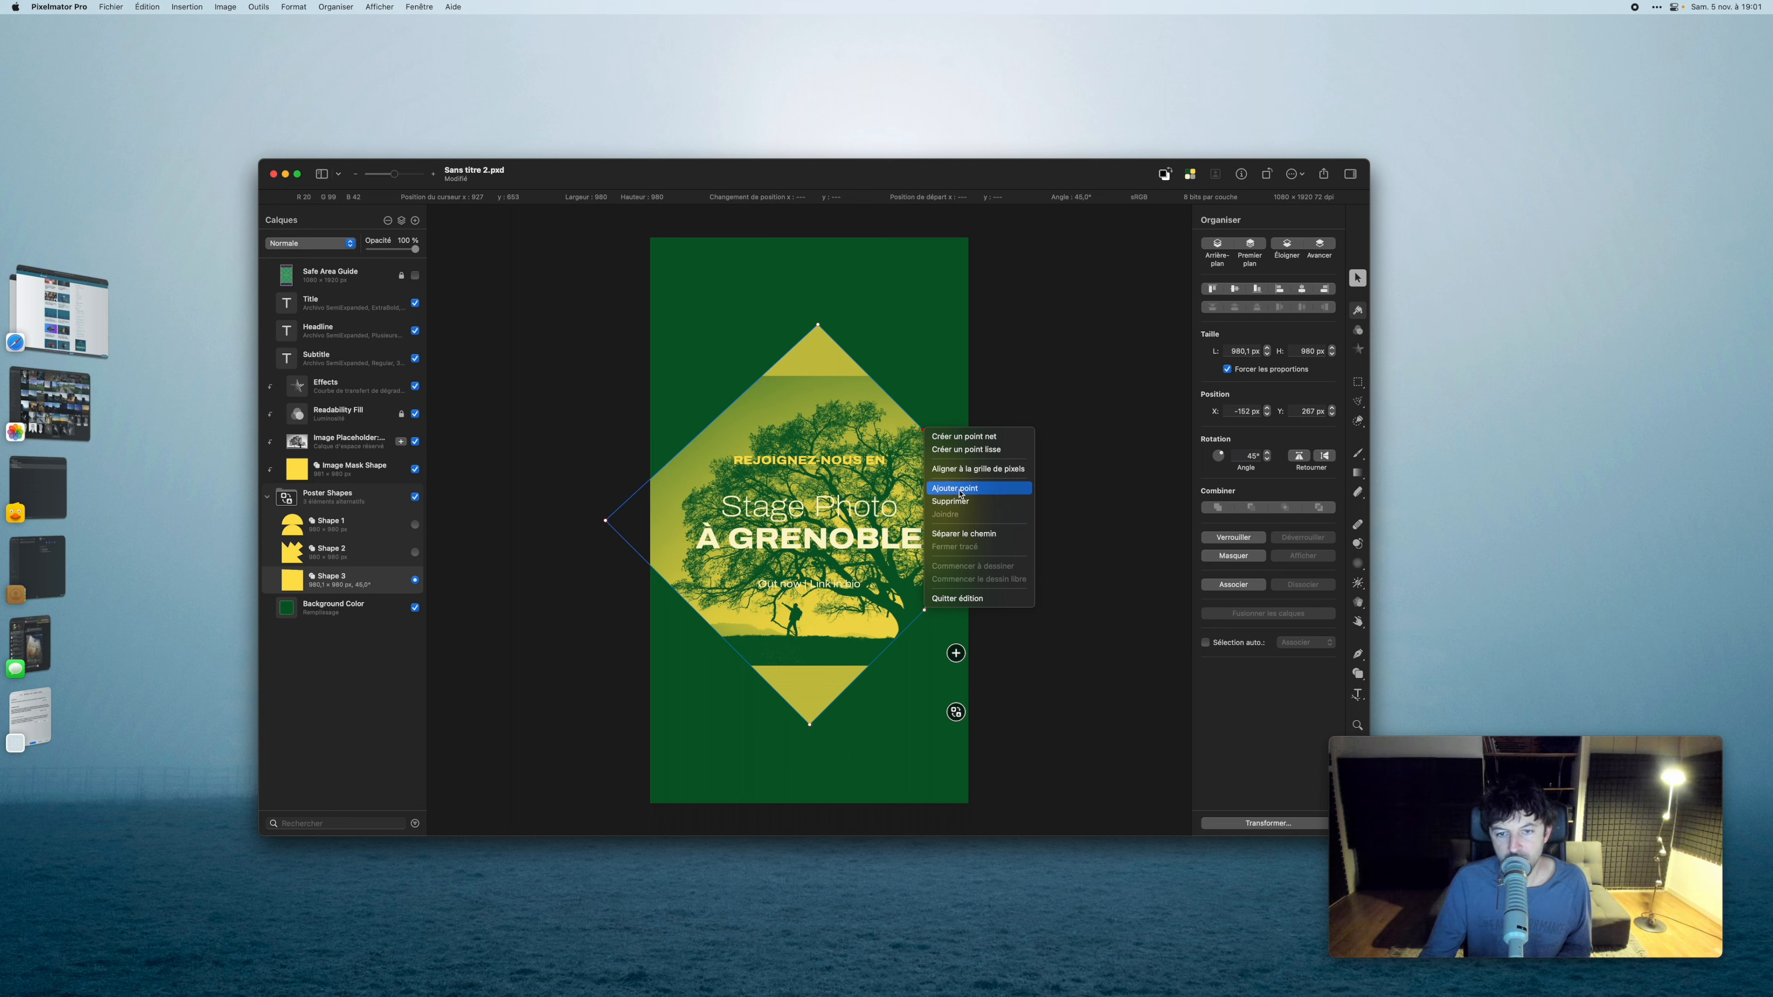
left_click(950, 501)
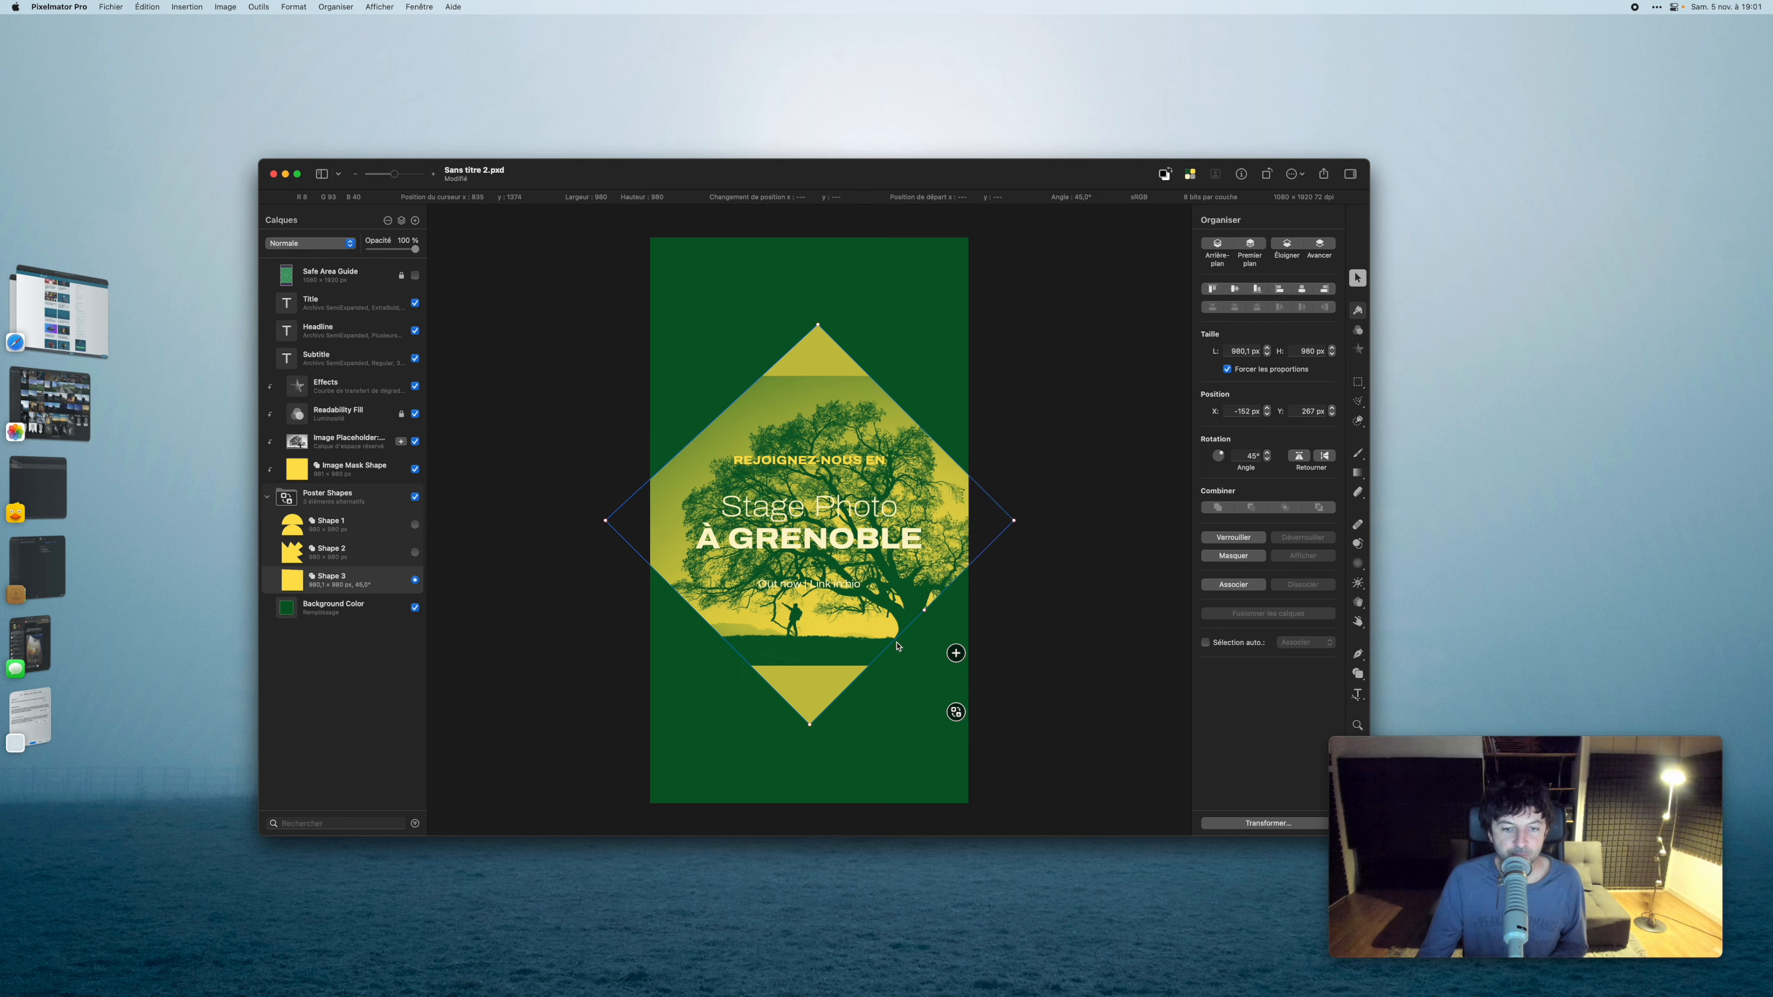
- Round the diamond's bottom corner and delete the leftover notch point on its lower-right edge
double_click(810, 724)
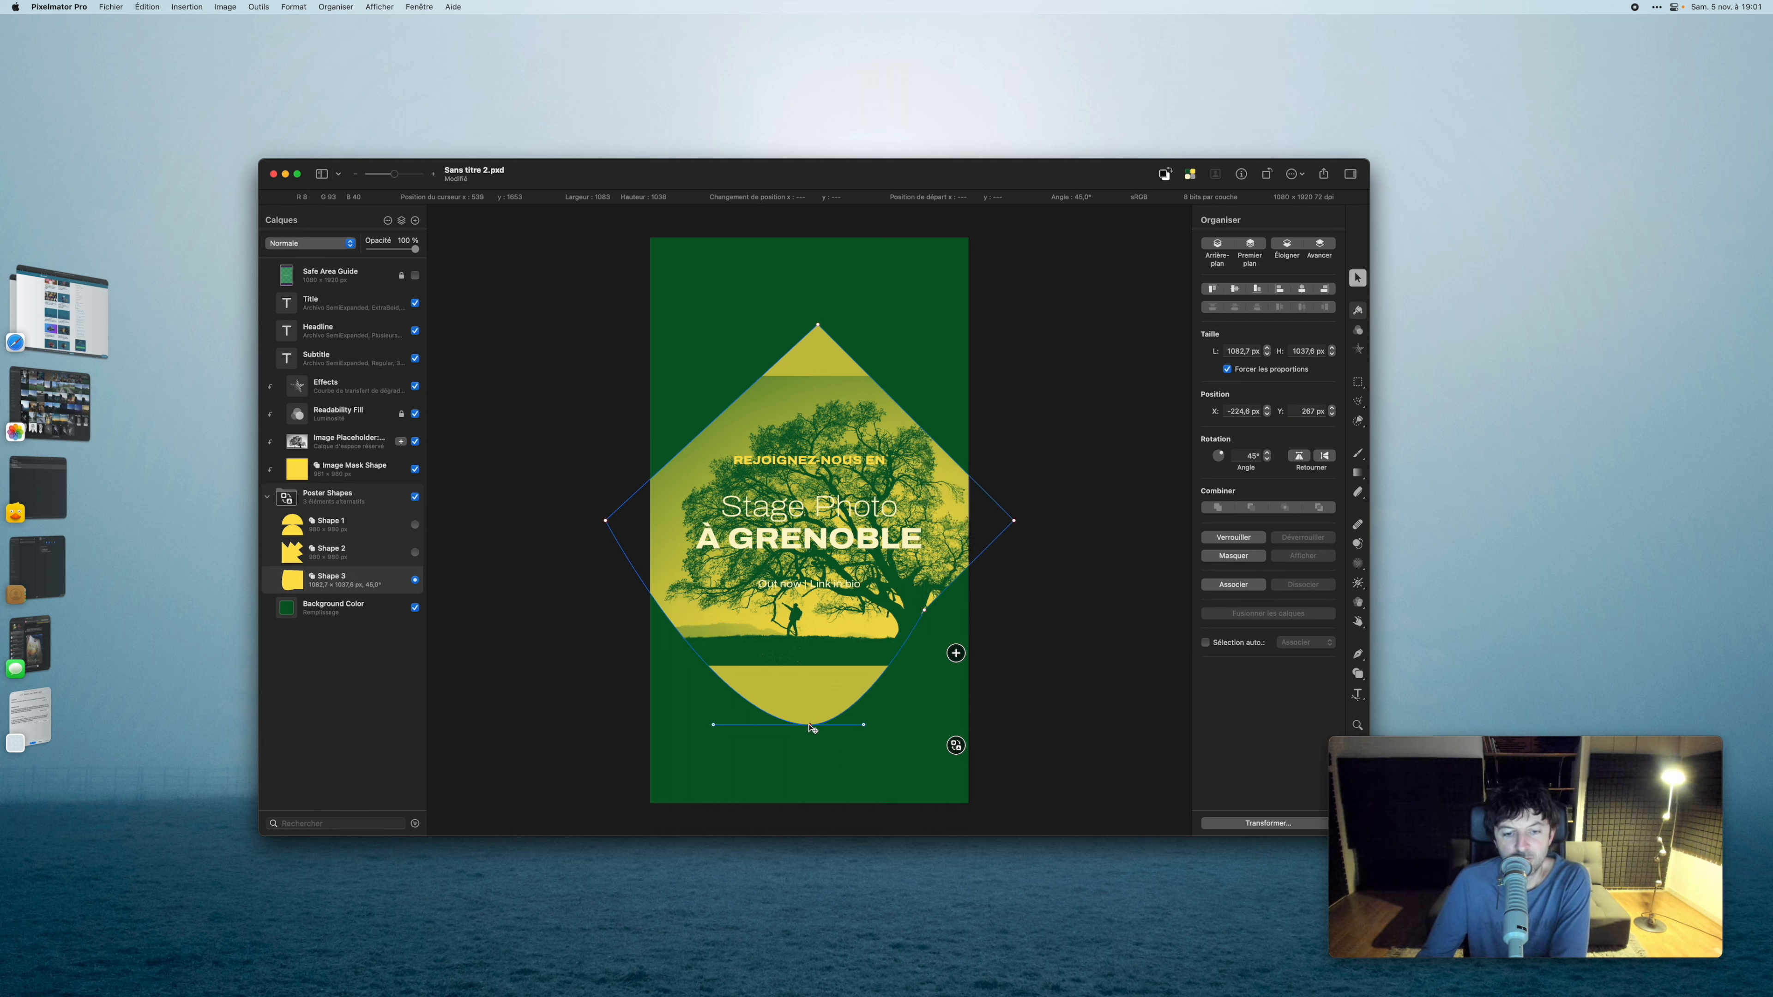
right_click(926, 613)
left_click(950, 683)
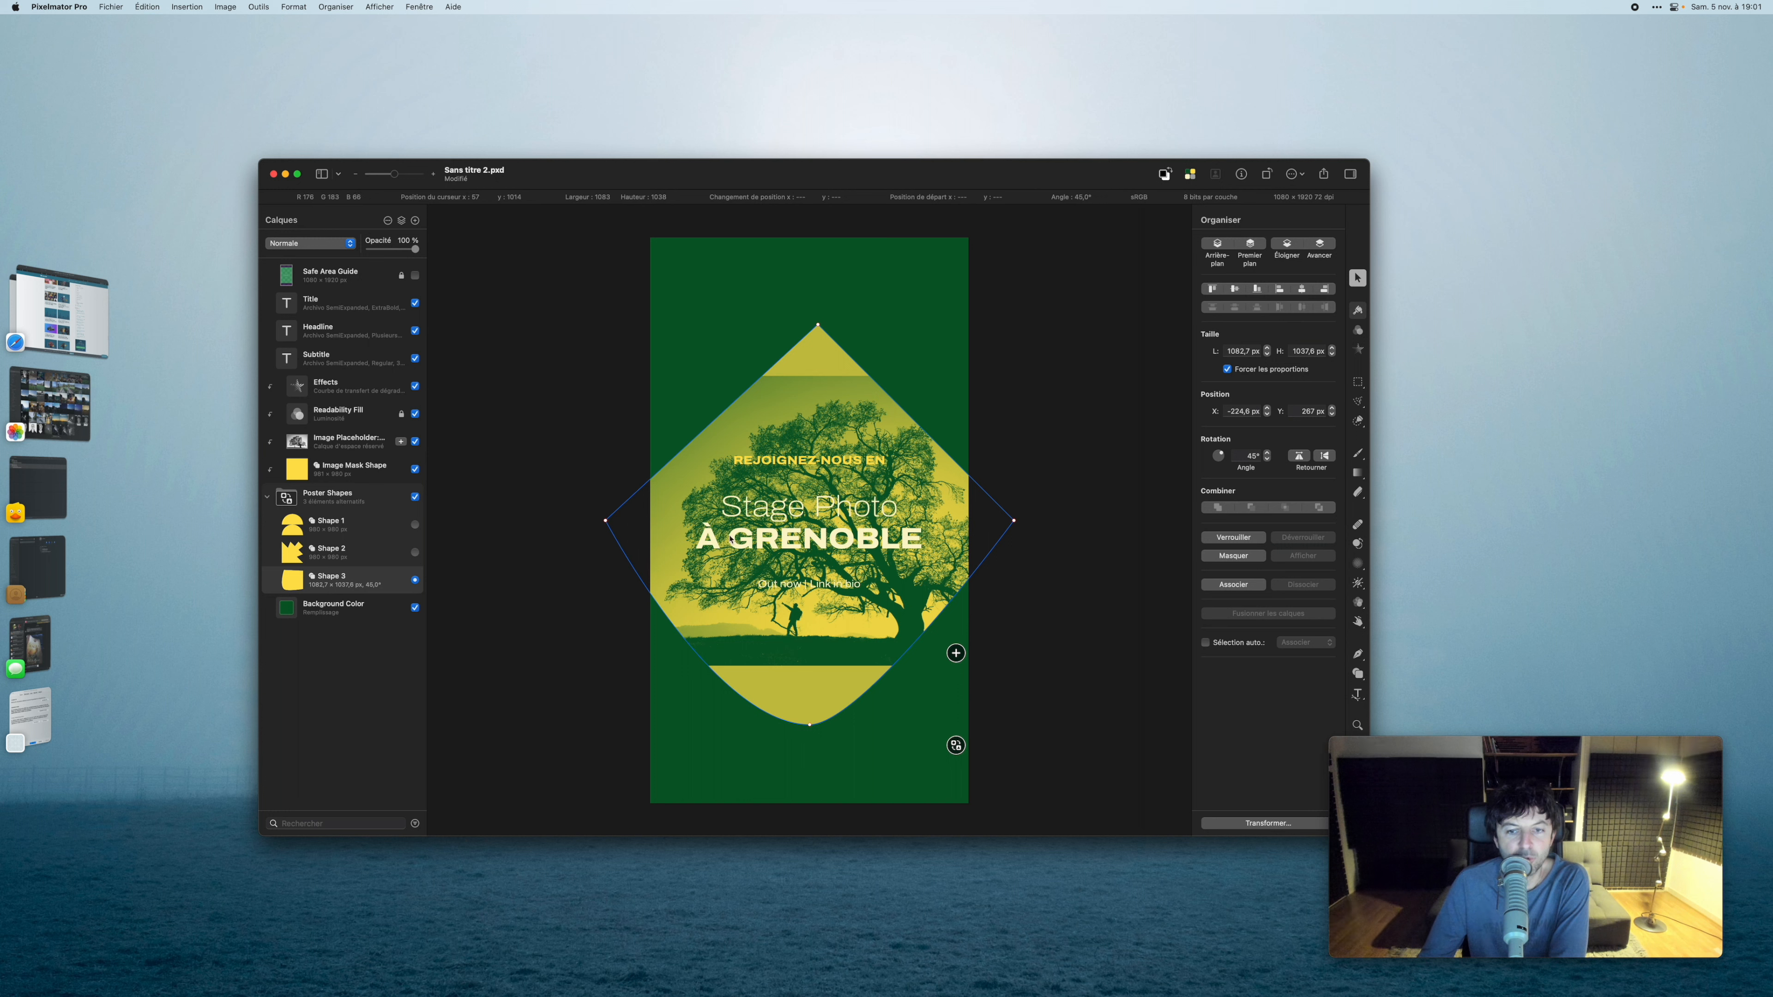
- Raise the diamond's bottom corner to about the photo's lower edge and turn it back into a sharp corner
left_click_drag(811, 729, 812, 657)
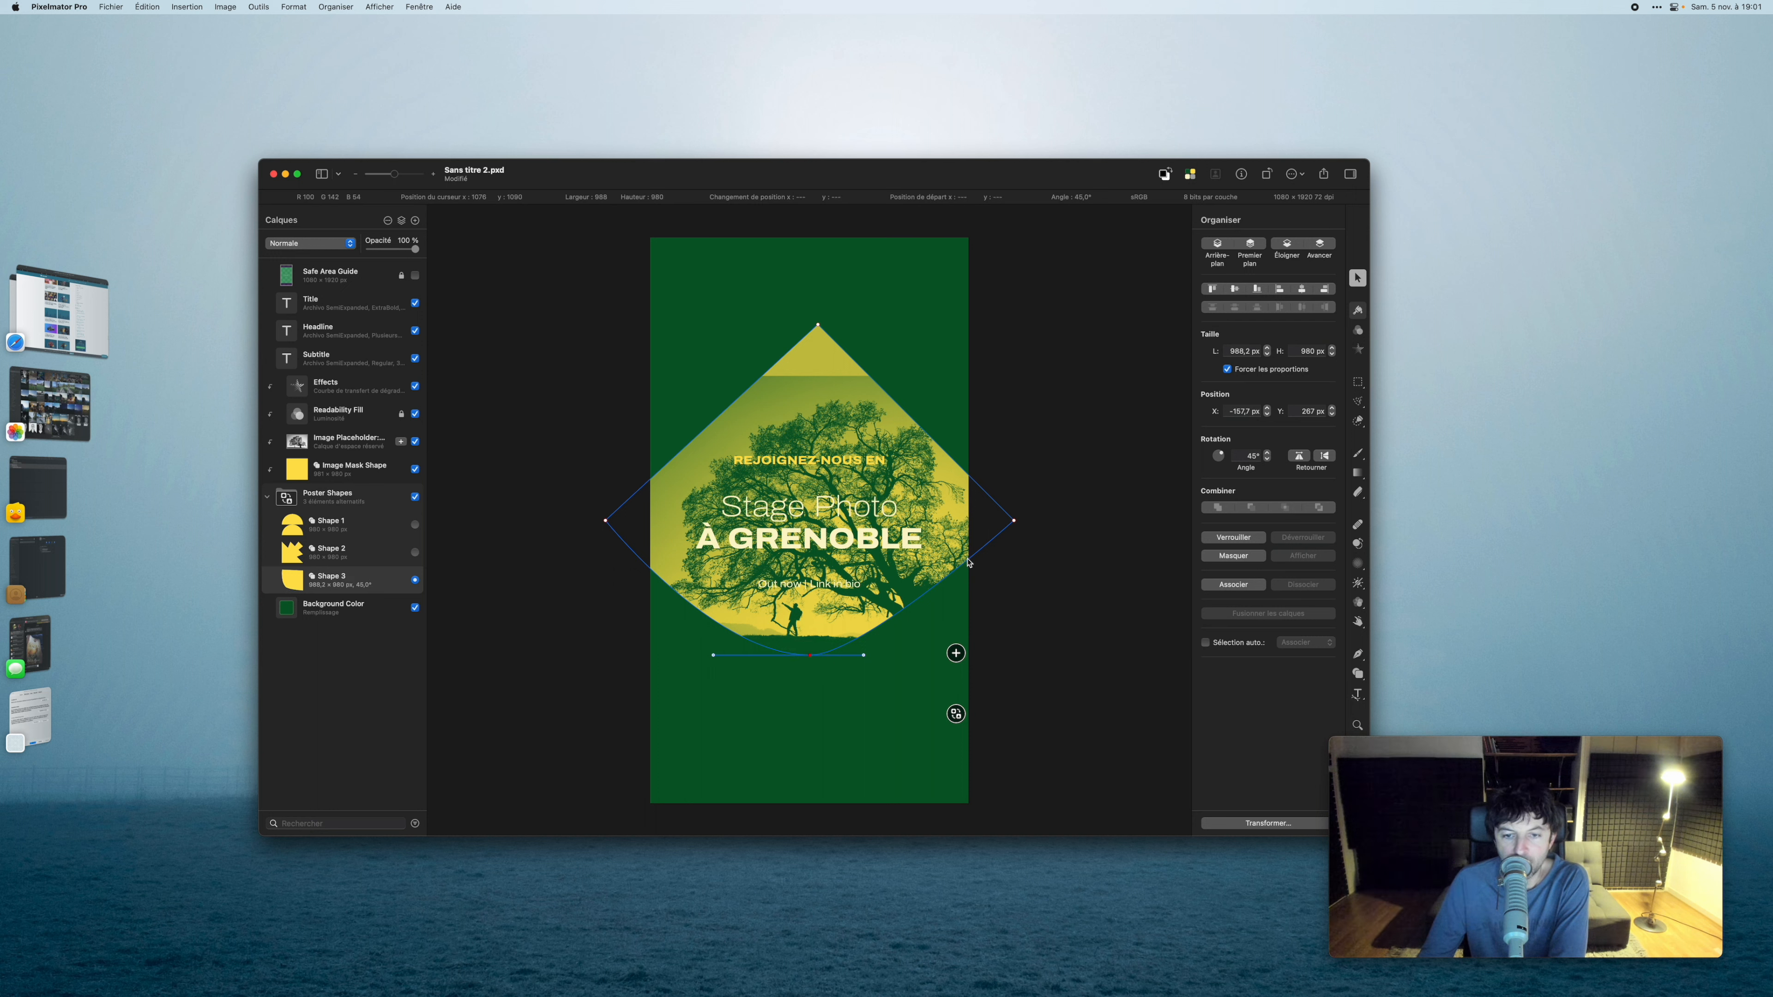
double_click(810, 655)
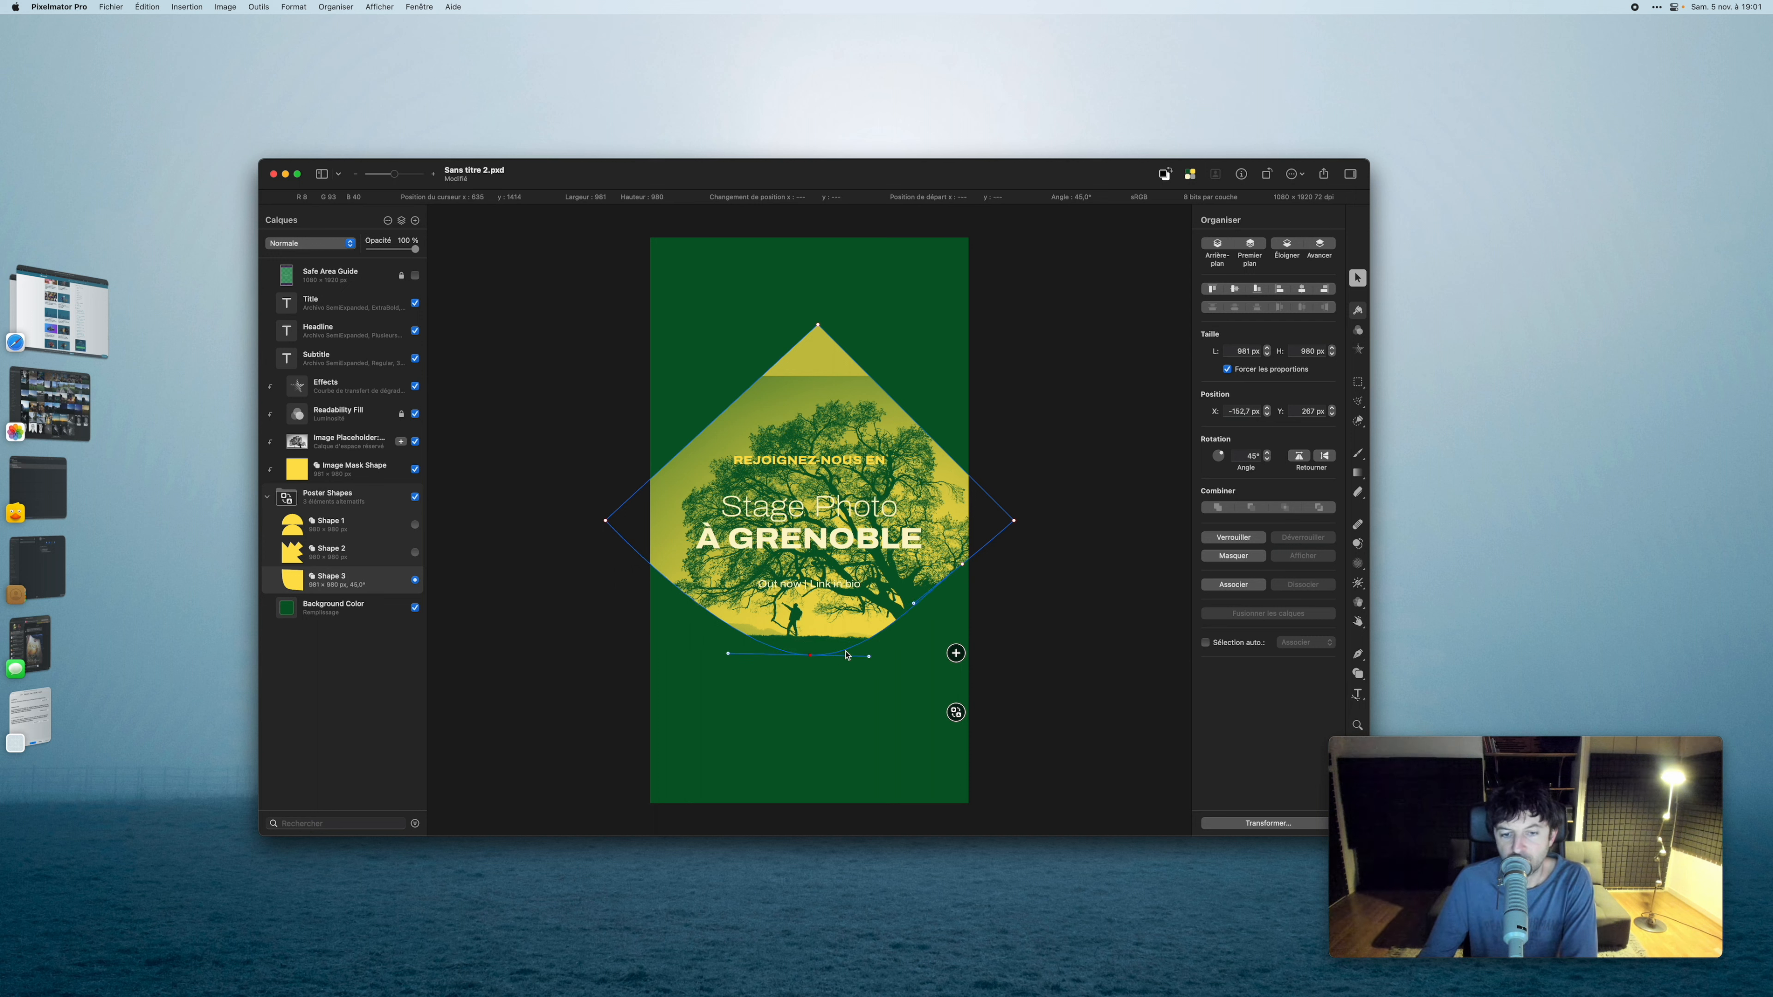
double_click(809, 655)
left_click_drag(812, 658, 817, 660)
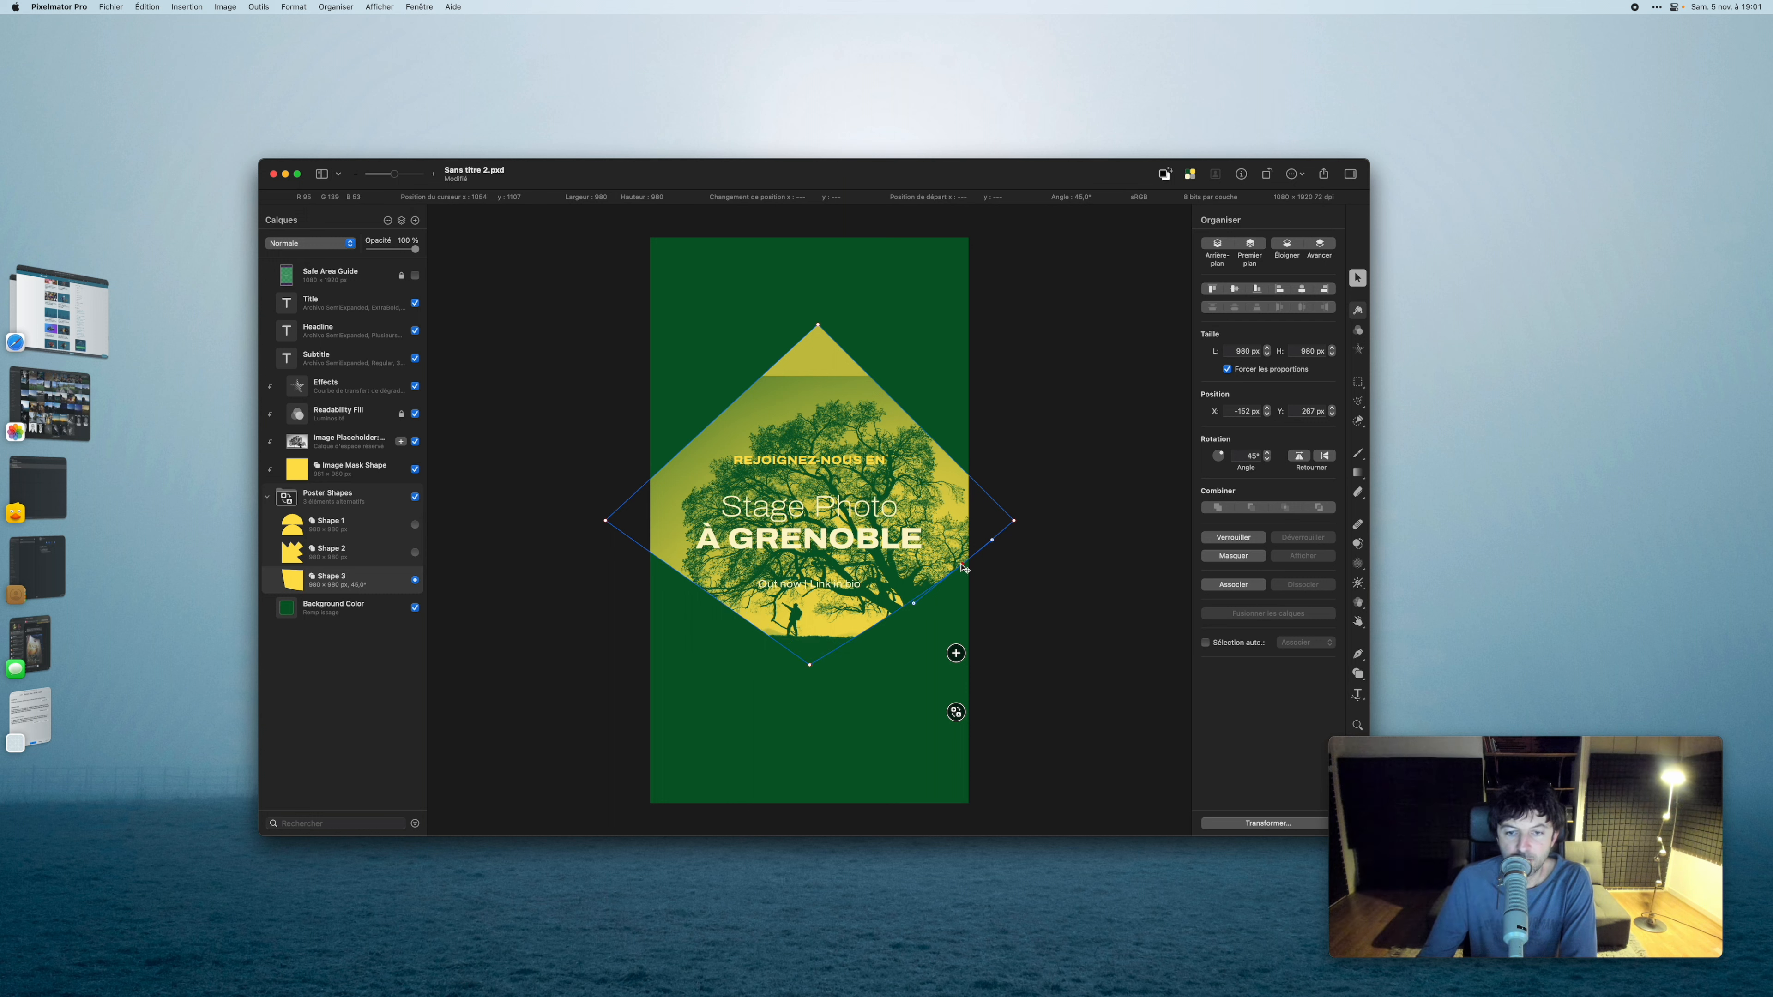
- Pull both lower edges outward into corners level with the bottom point, move the side corners in to the poster's edges, and finish point editing
left_click_drag(962, 564, 985, 663)
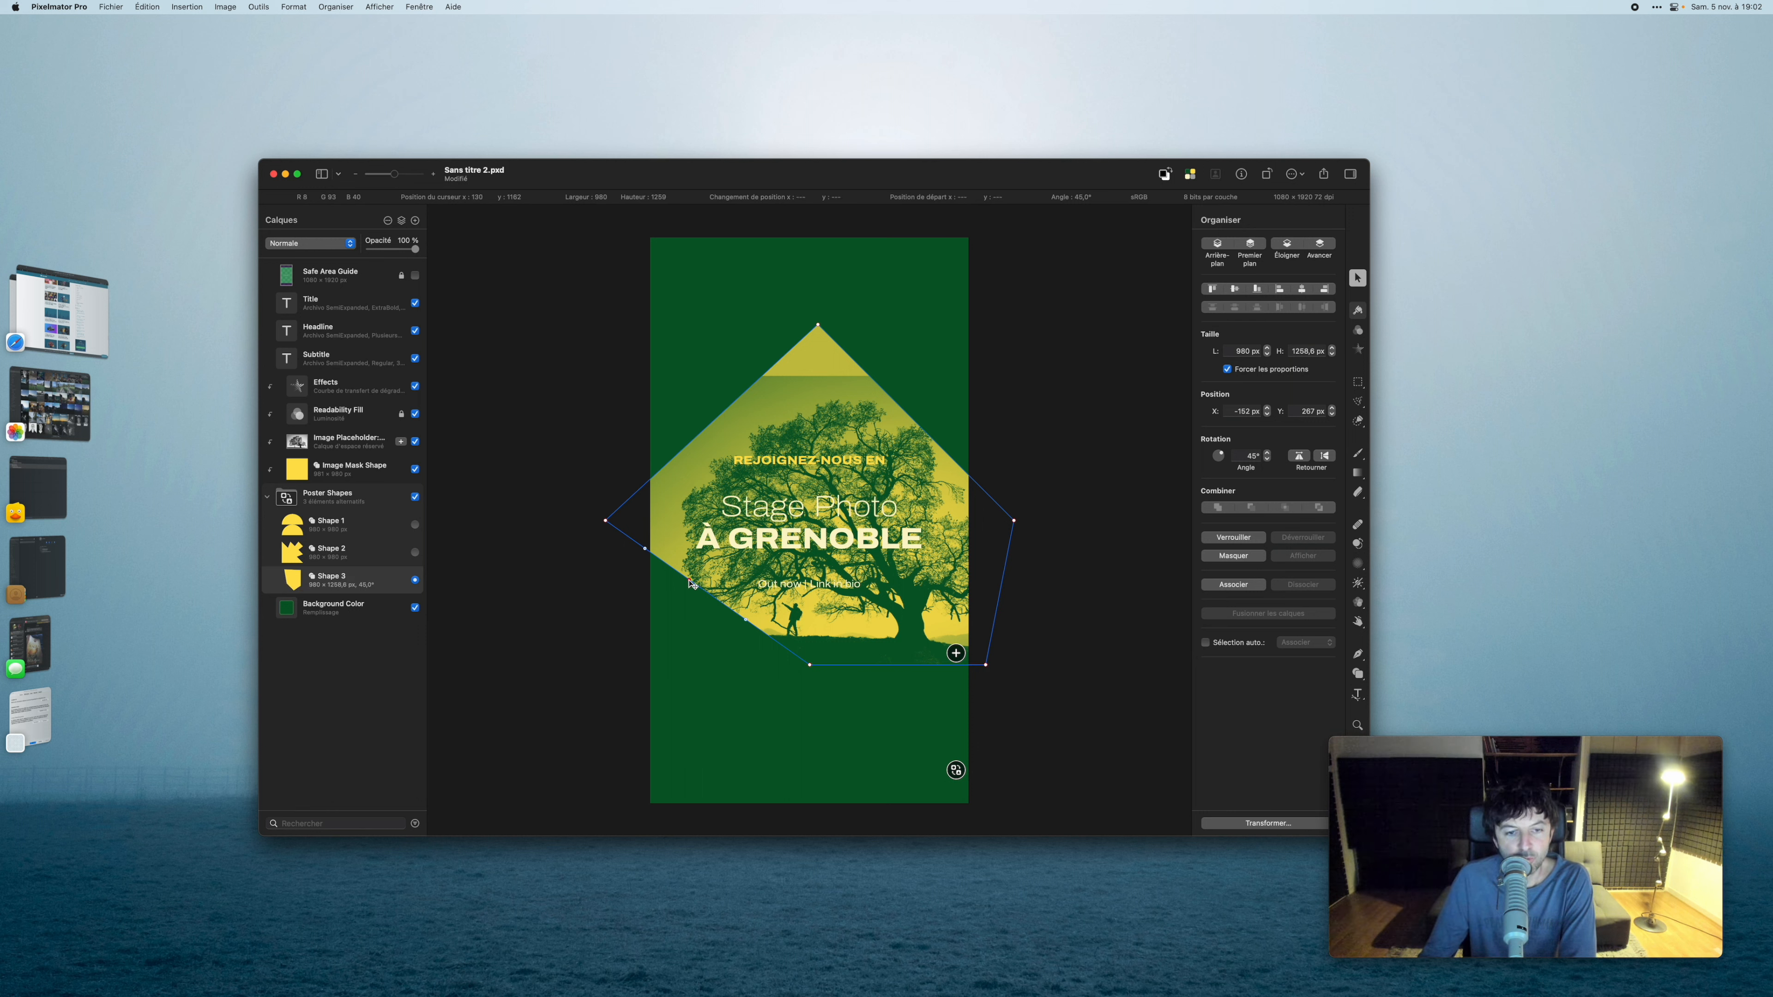
left_click_drag(690, 582, 599, 672)
left_click_drag(1014, 520, 971, 525)
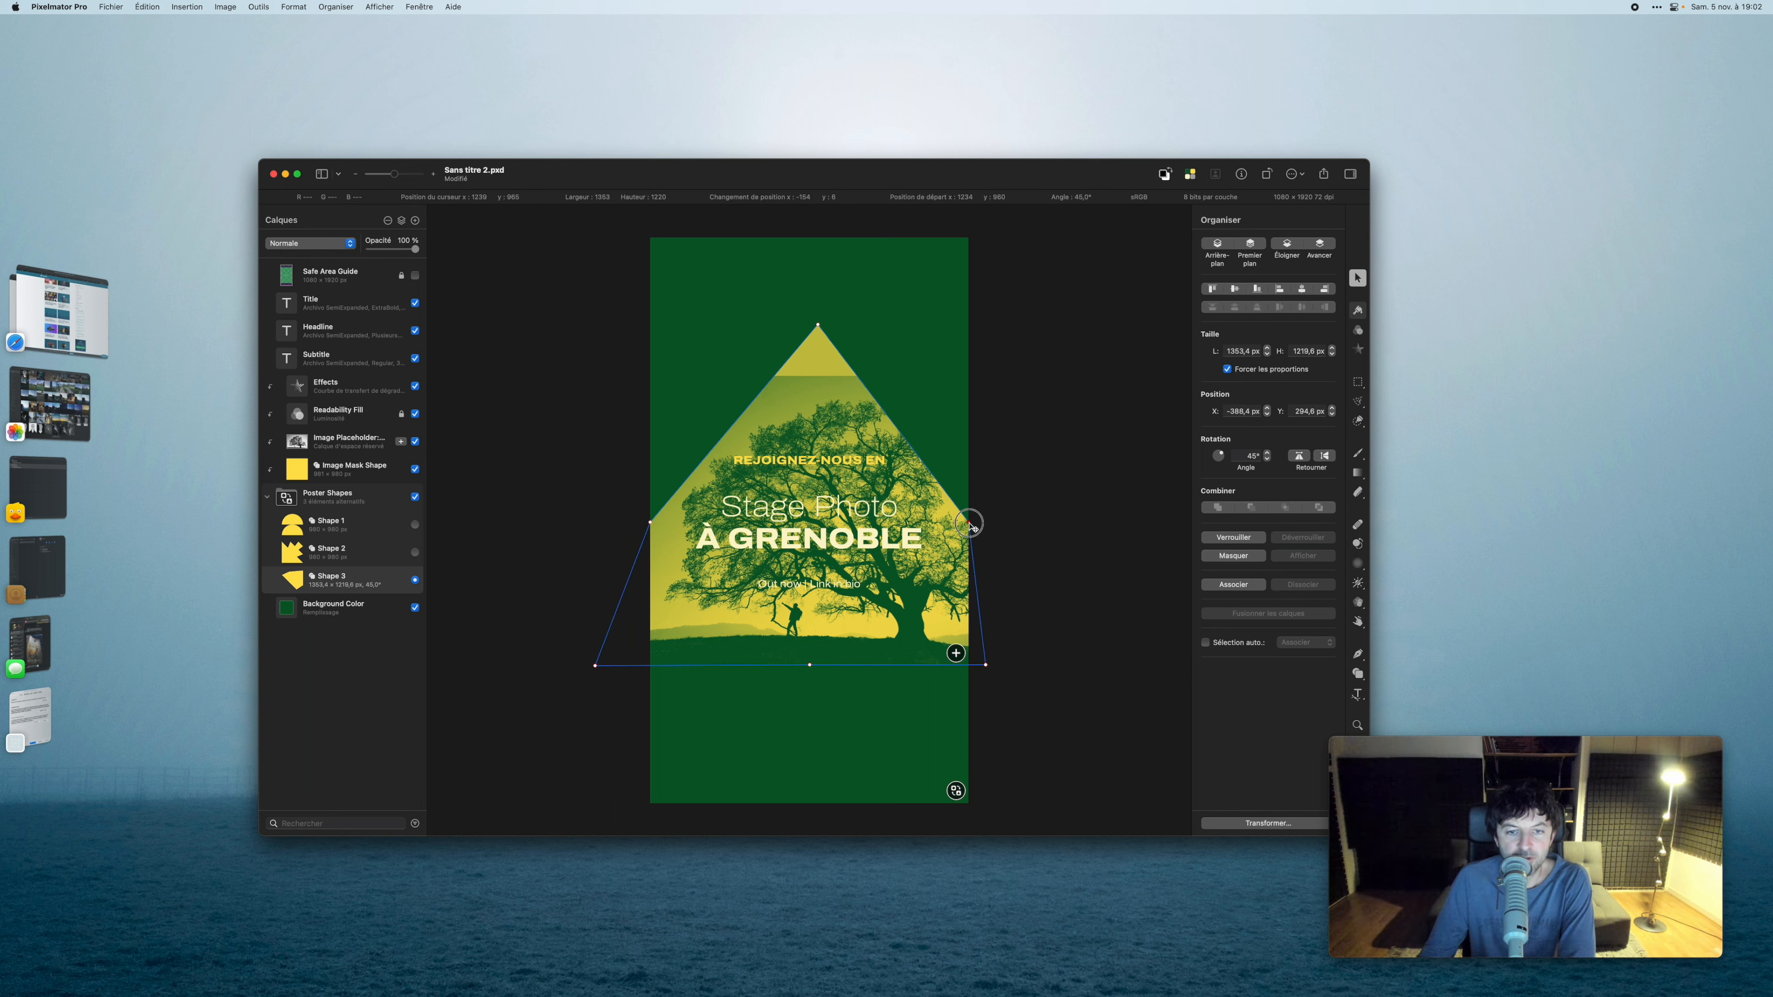
left_click(1025, 621)
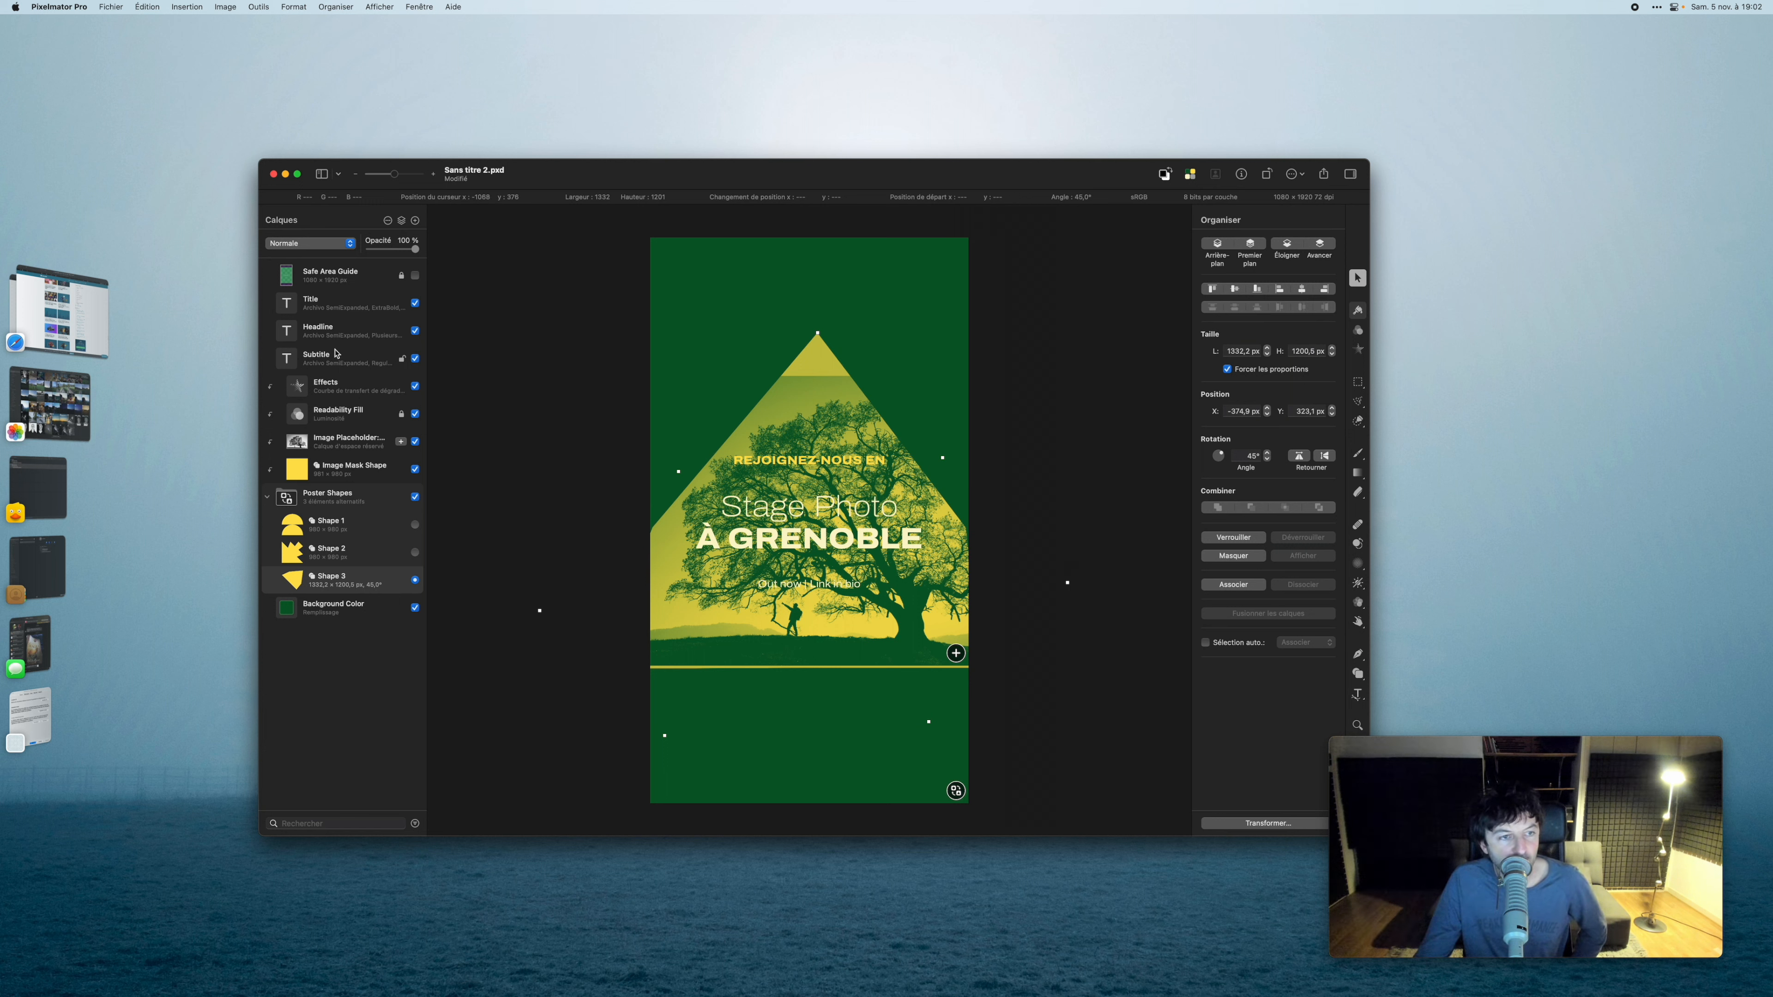
- Enlarge the placeholder photo, and scale Shape 3 to about 1572 px wide so its tip meets the poster's upper edge
left_click(356, 442)
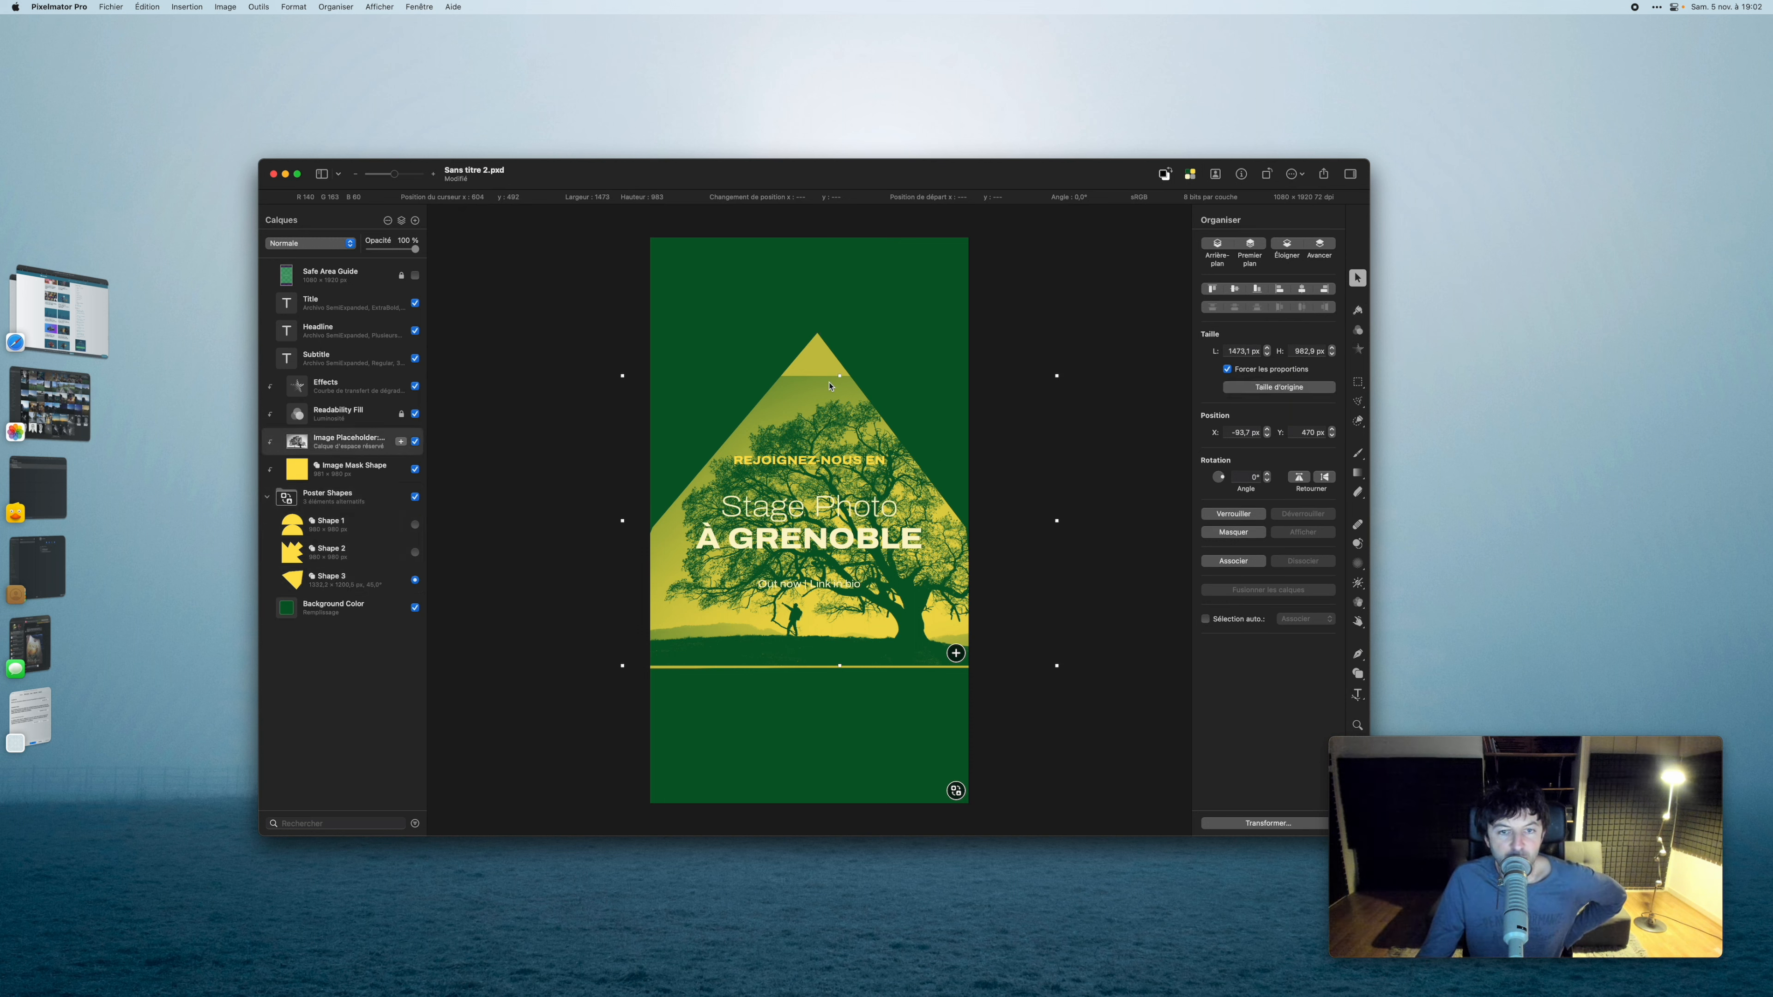
left_click_drag(840, 375, 809, 226)
left_click(370, 570)
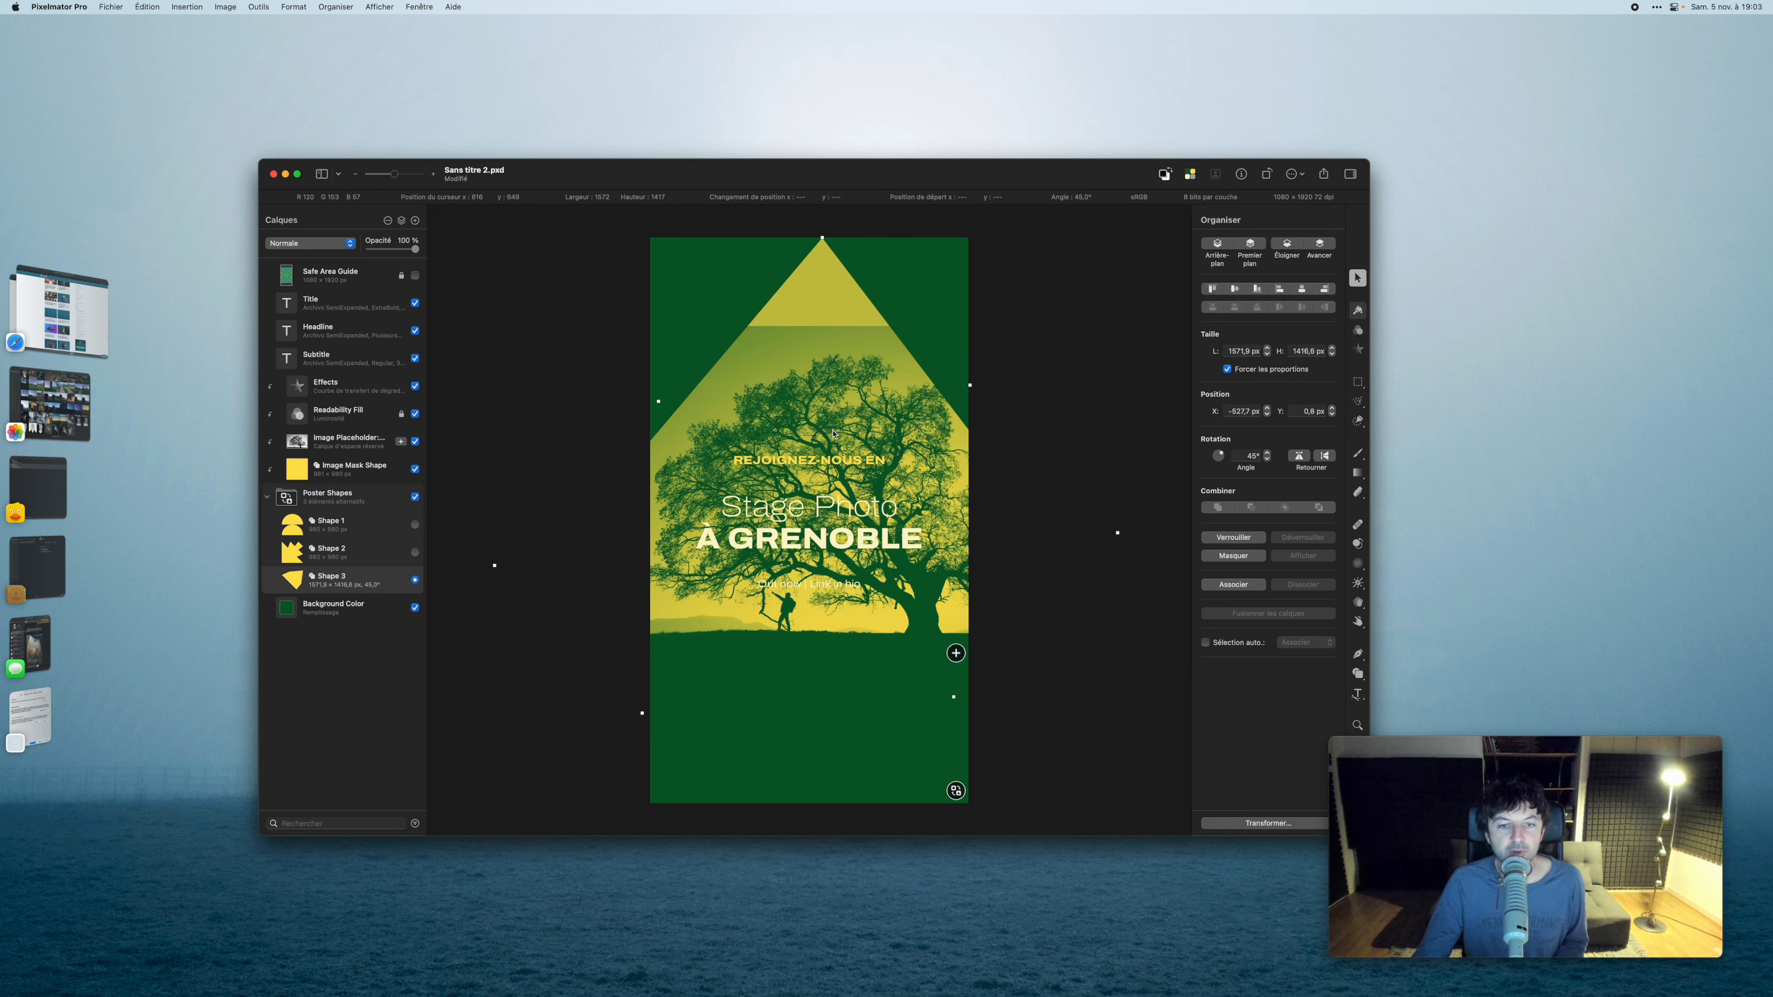
- Enlarge the placeholder photo to about 2319 × 1546 px so it fills Shape 3 up to the tip
left_click(375, 447)
left_click_drag(849, 334, 806, 213)
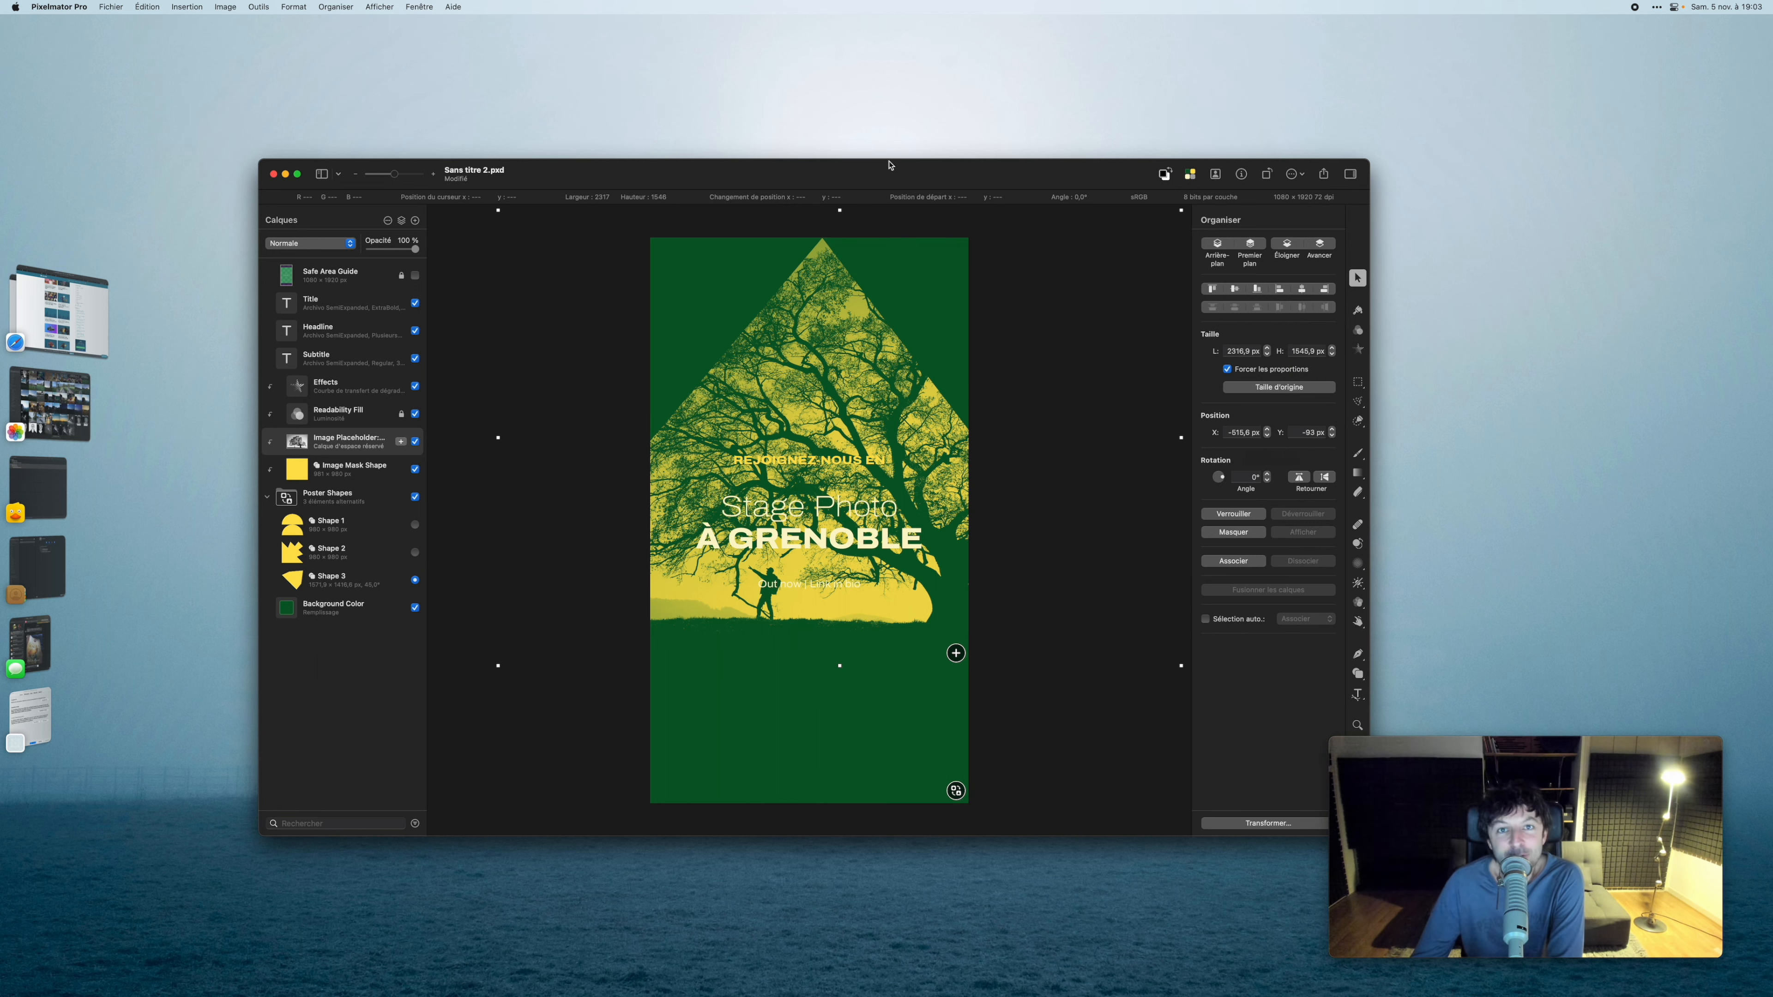
mouse_move(1076, 8)
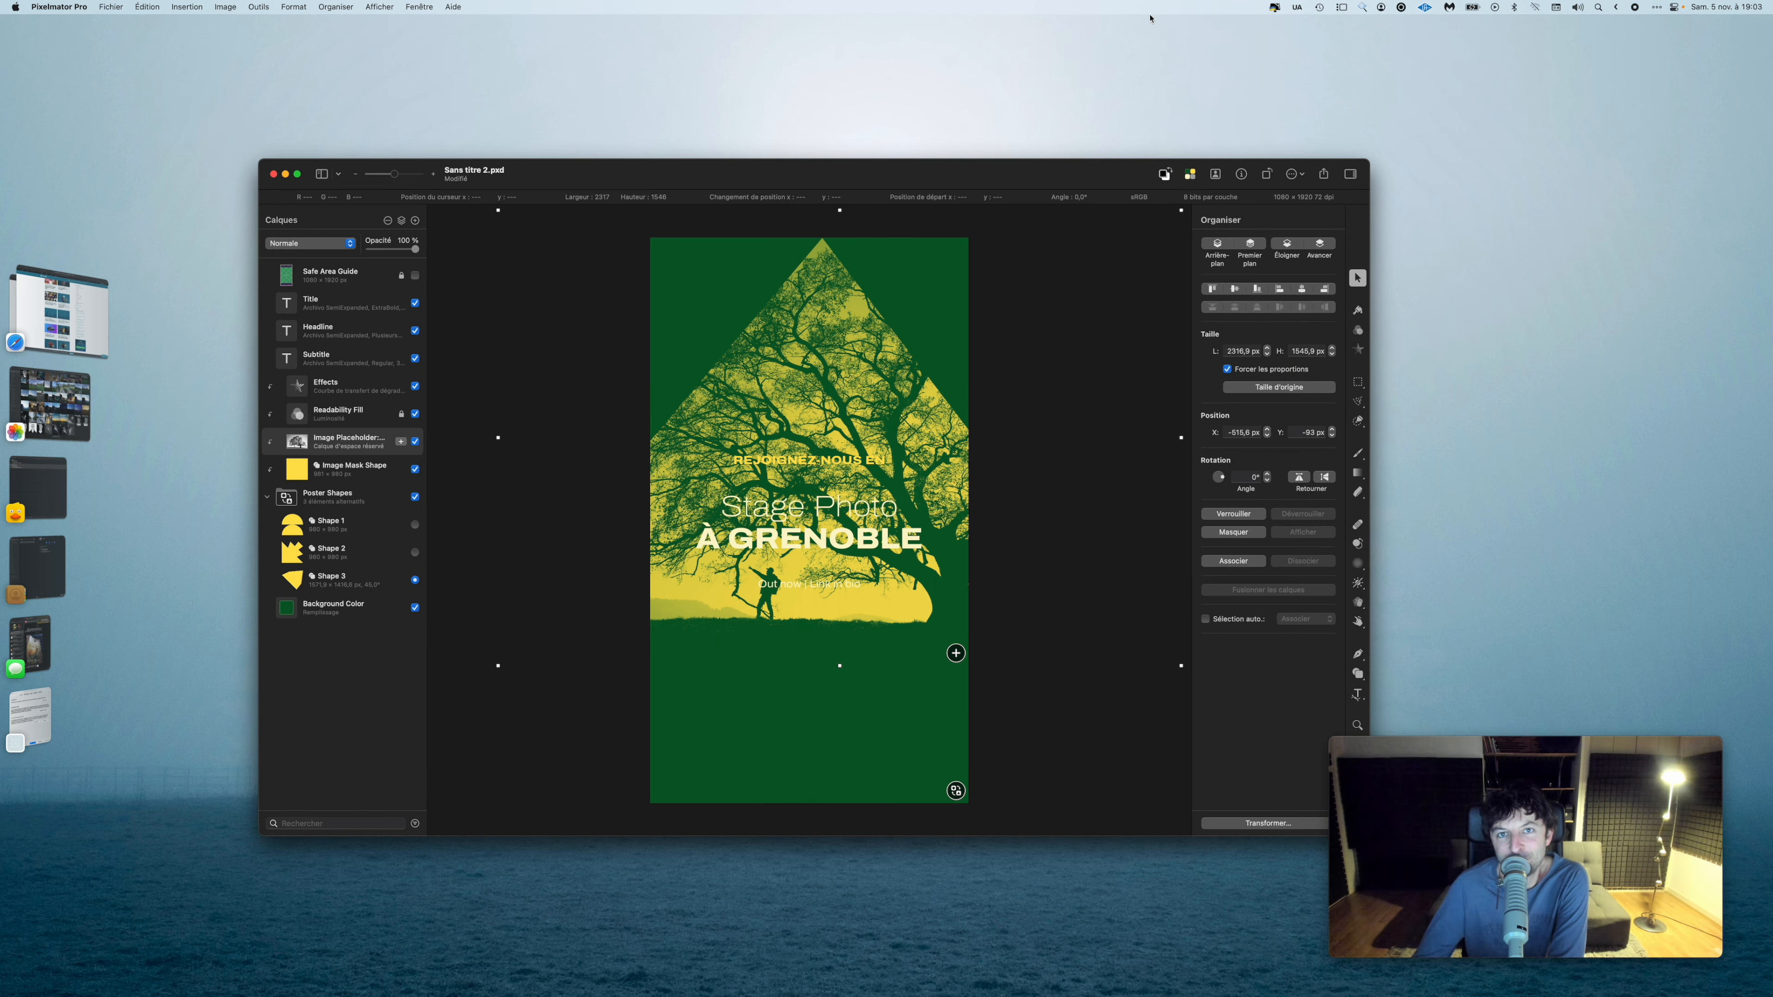